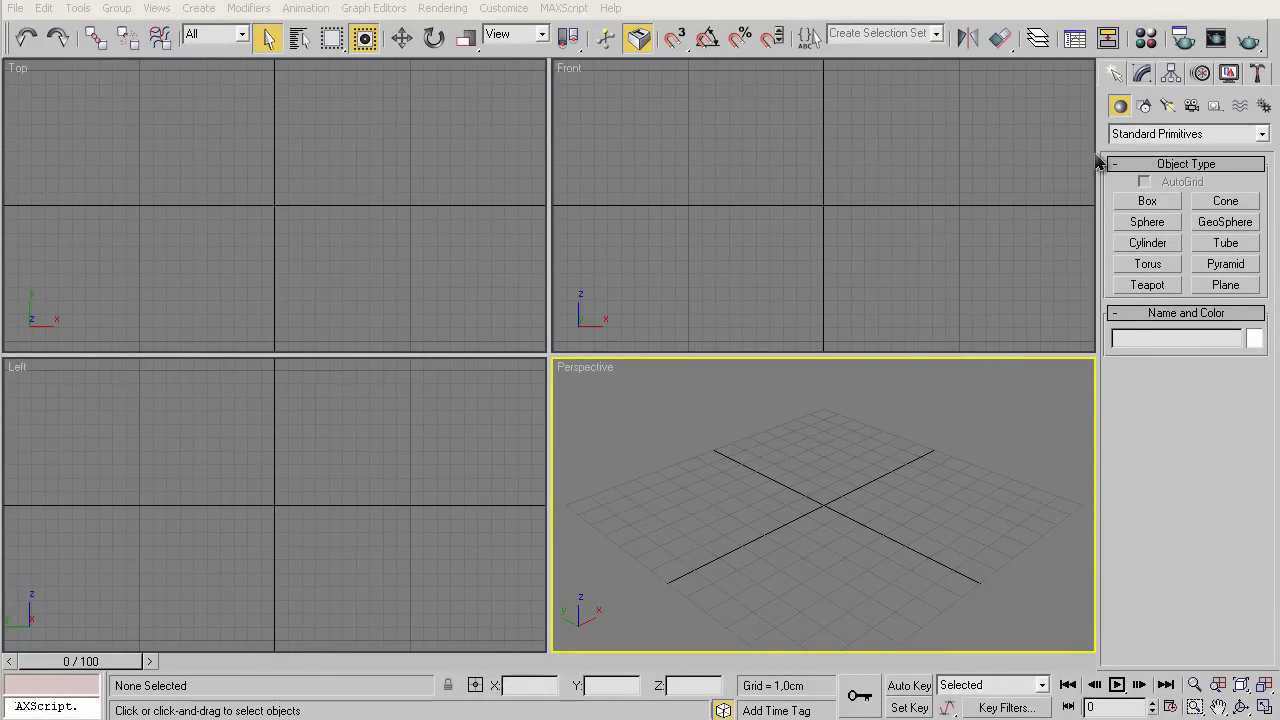
Draw a rectangle in the Top view and convert it to an editable spline
left_click(1144, 107)
left_click(1226, 218)
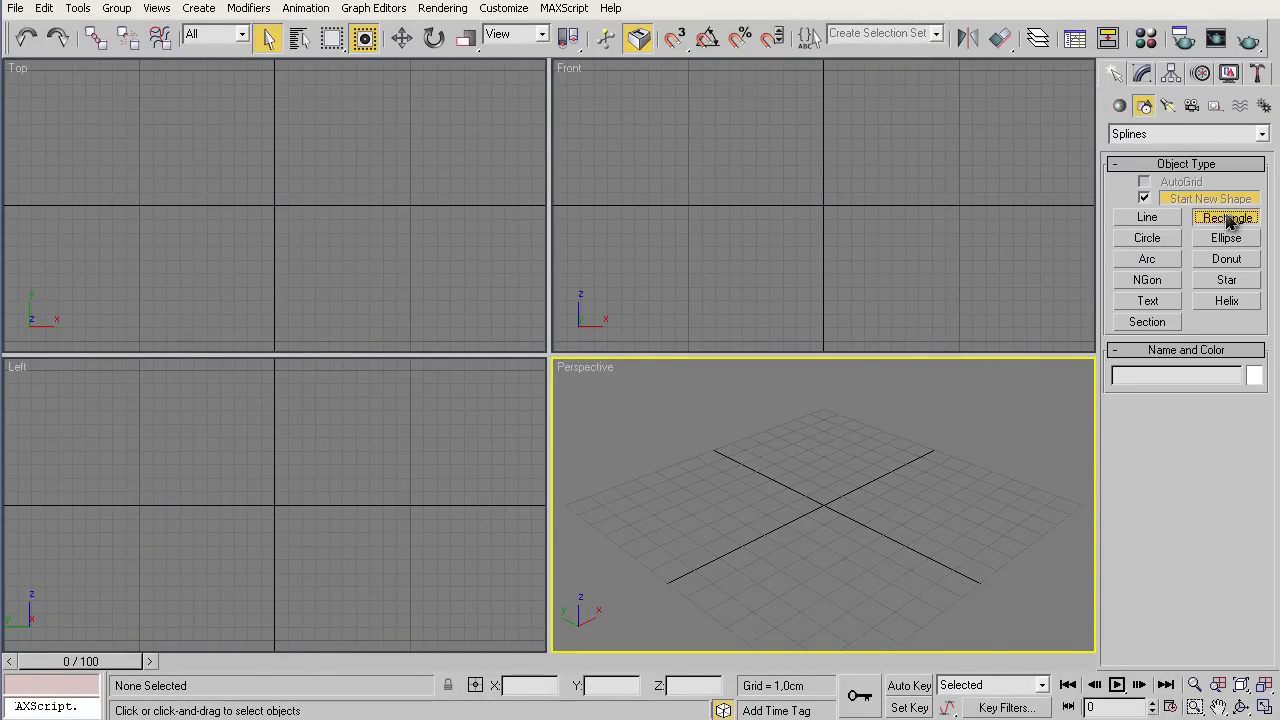
left_click_drag(117, 117, 451, 300)
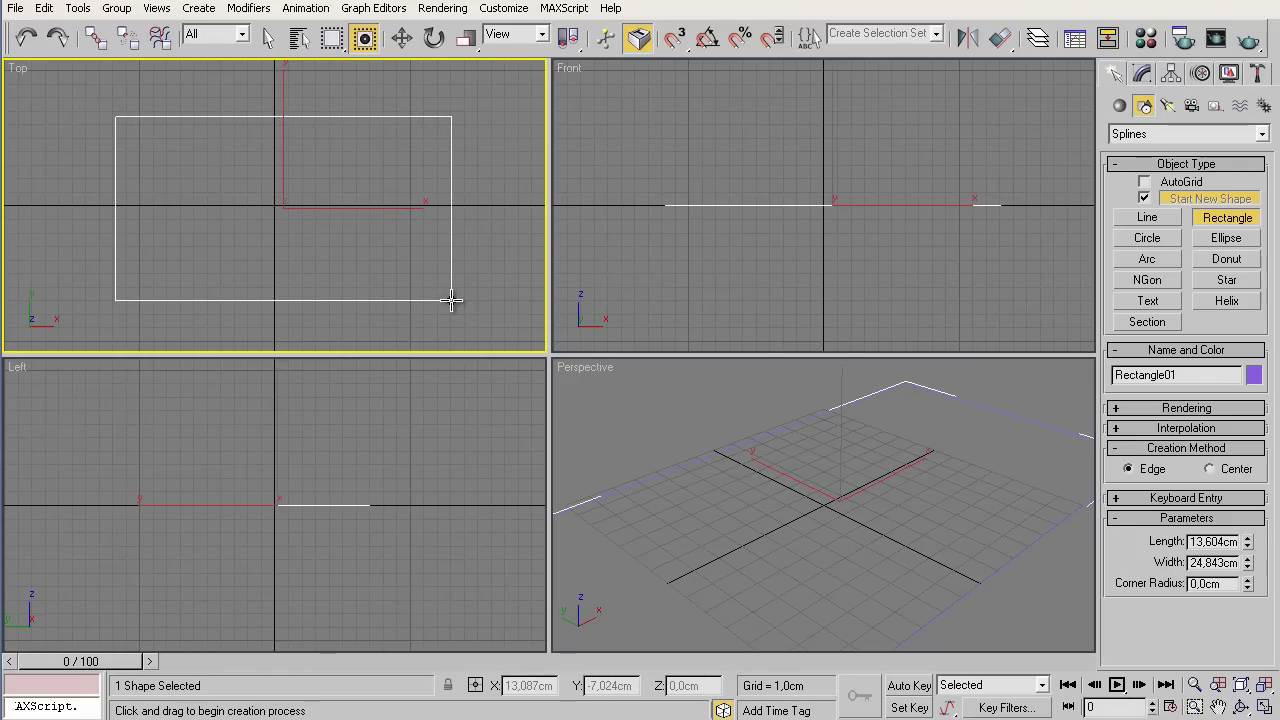
right_click(288, 205)
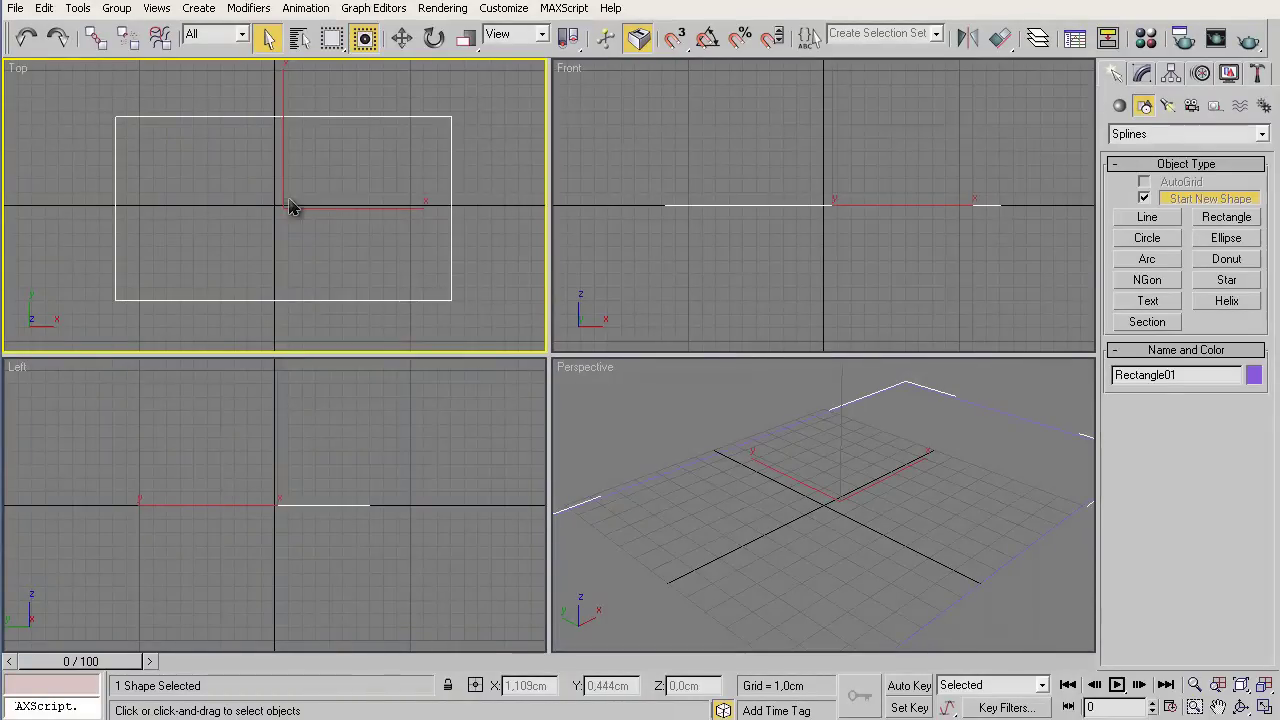
right_click(290, 207)
left_click(525, 385)
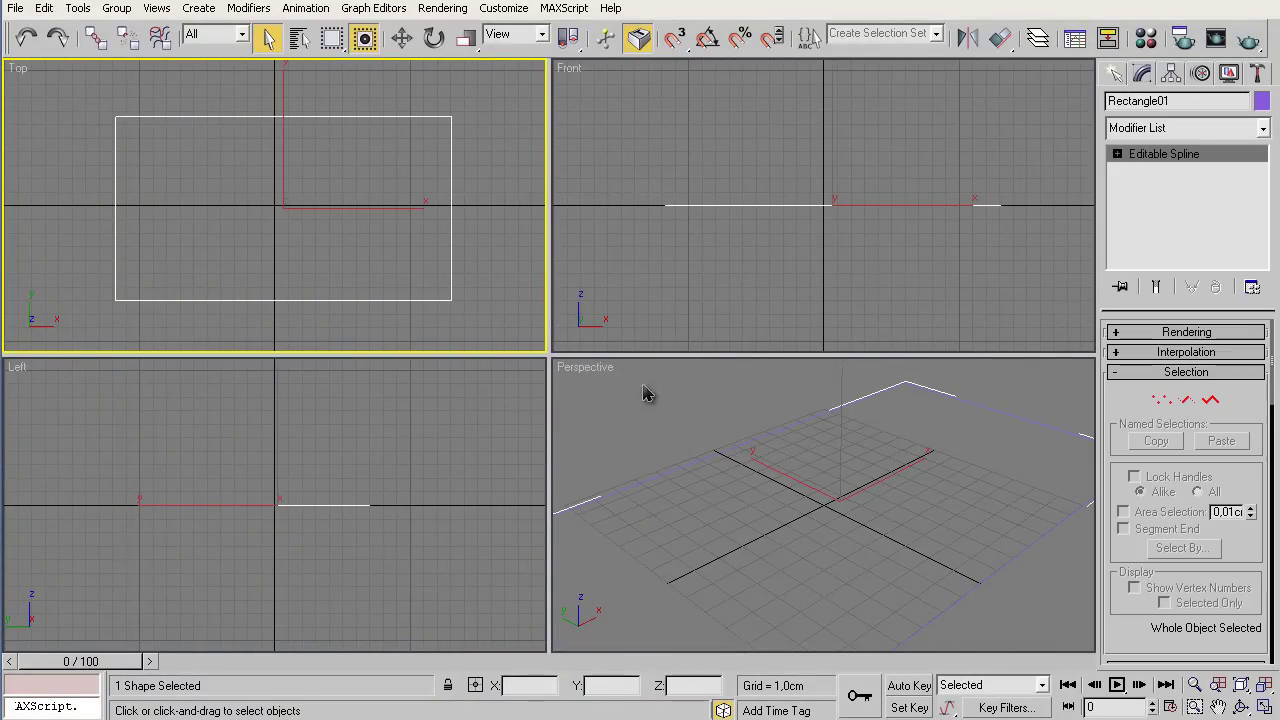
Outline the rectangle spline outward to form a double-line wall shape
left_click(1209, 401)
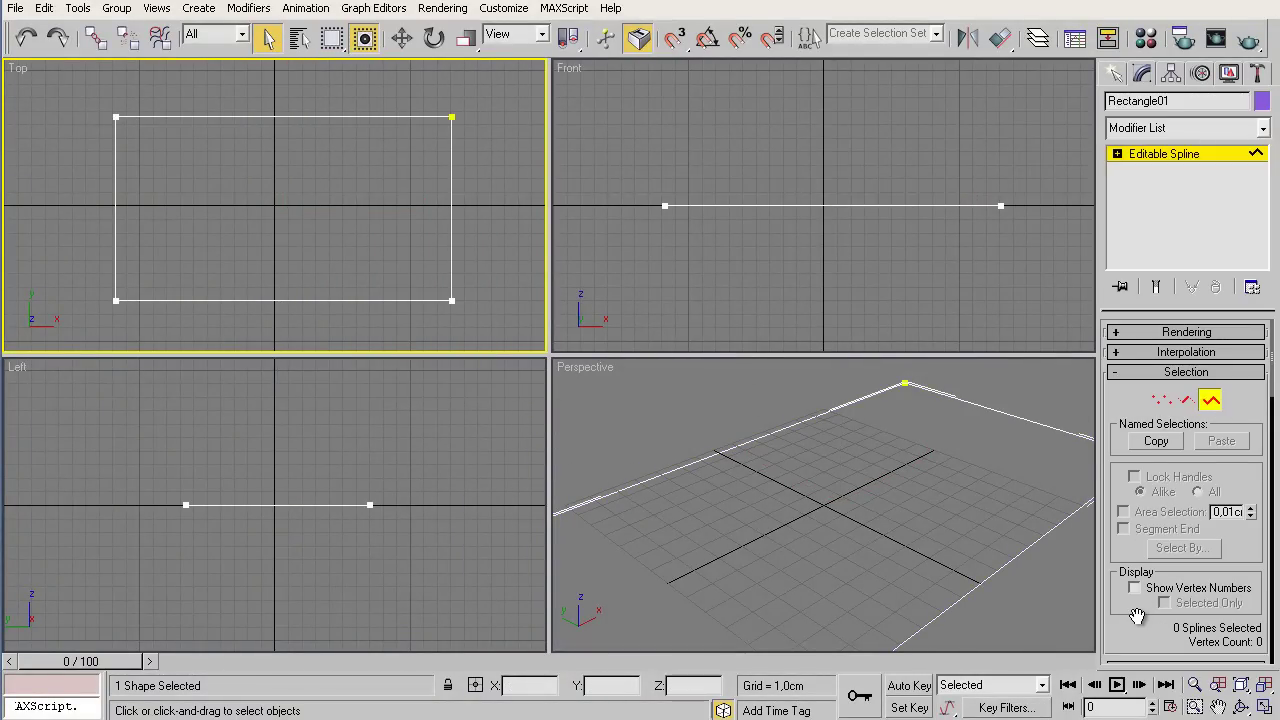
scroll(1137, 615, "down", 5)
left_click_drag(1107, 560, 1104, 254)
left_click(1147, 586)
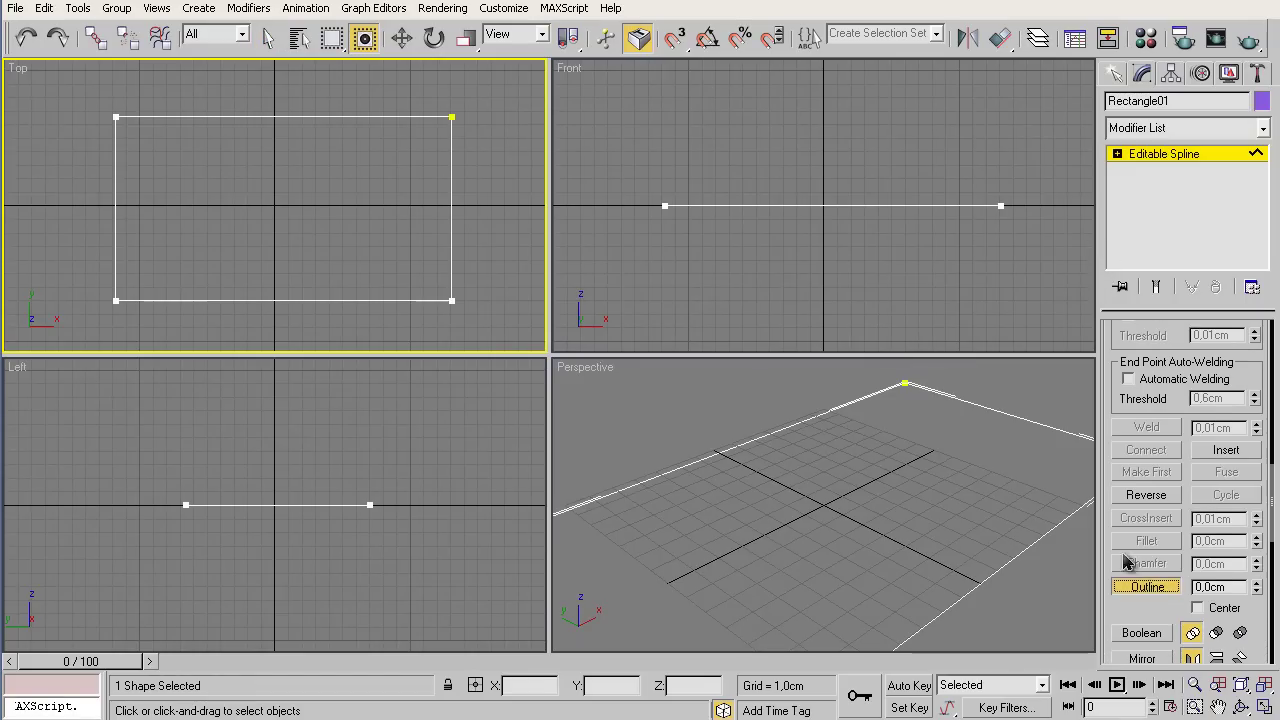
mouse_move(451, 228)
left_mouse_down()
mouse_move(460, 214)
mouse_move(474, 229)
left_mouse_up()
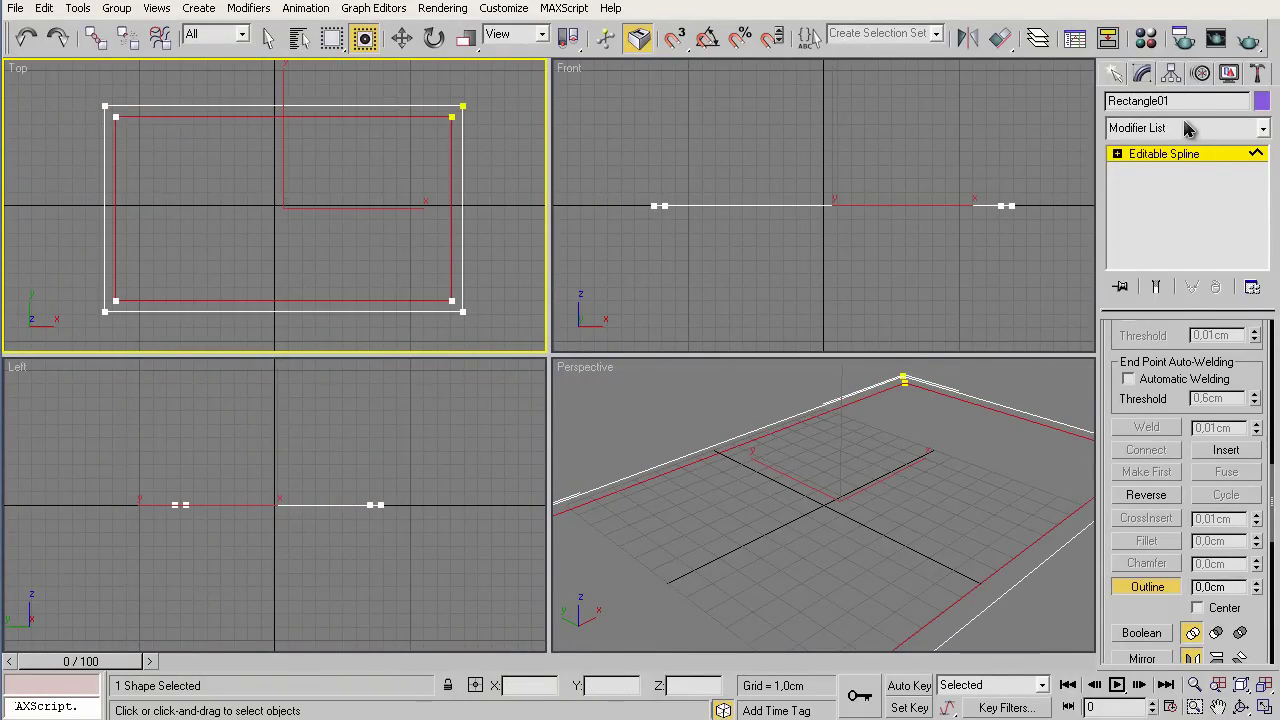
left_click(1188, 128)
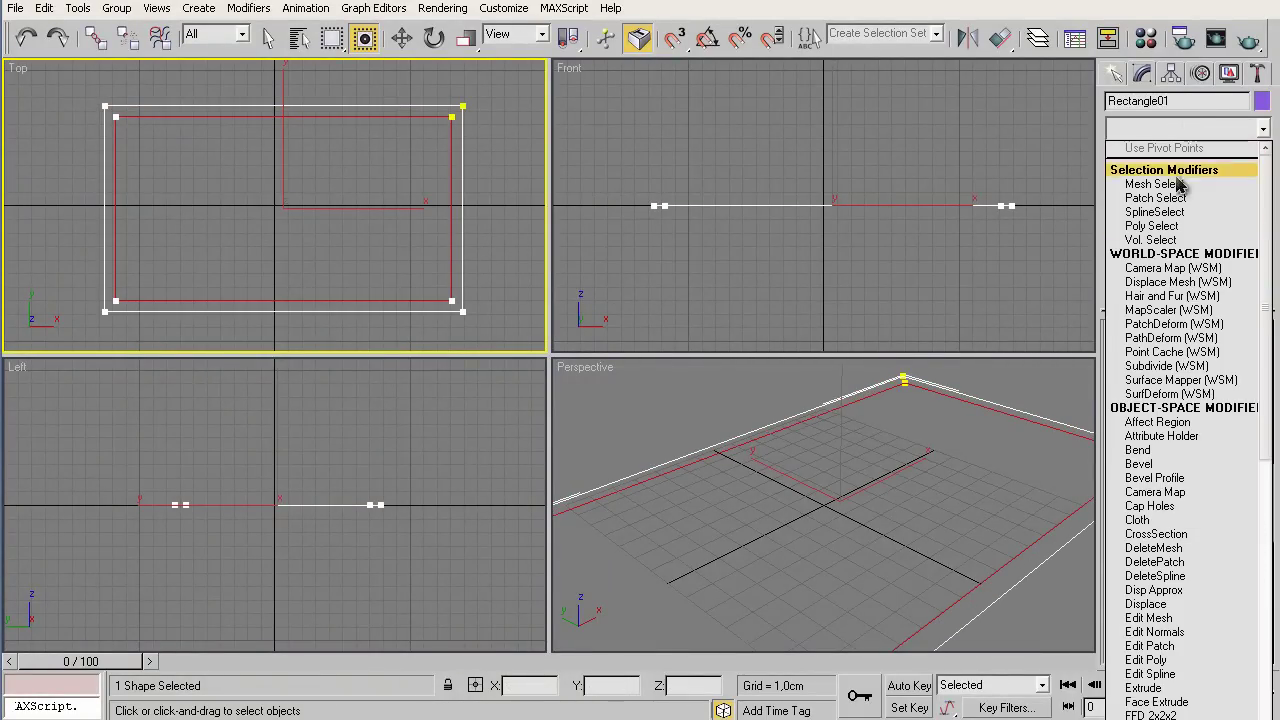
Extrude the outlined spline to 11.7 cm high walls with 3 segments
left_click(1158, 690)
scroll(845, 512, "down", 3)
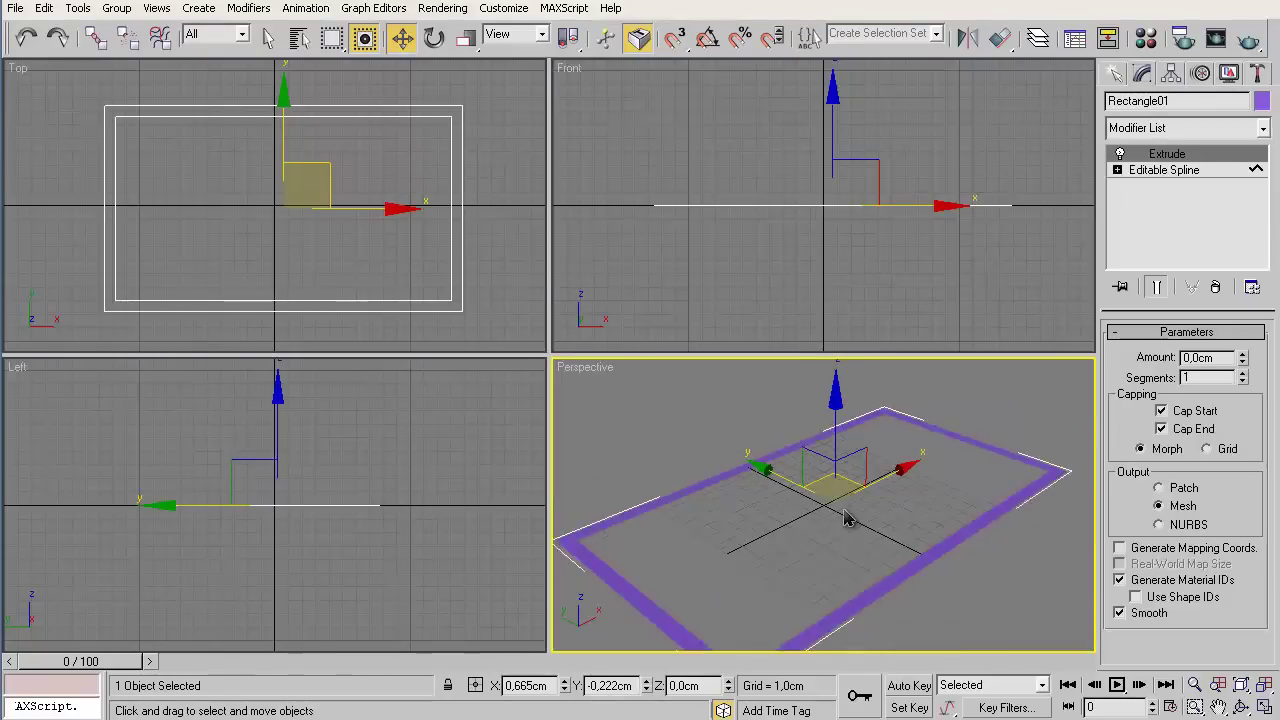
scroll(845, 512, "down", 2)
left_click_drag(1245, 361, 1244, 120)
left_click(1245, 376)
left_click(1245, 376)
left_click(1243, 381)
left_click(1243, 381)
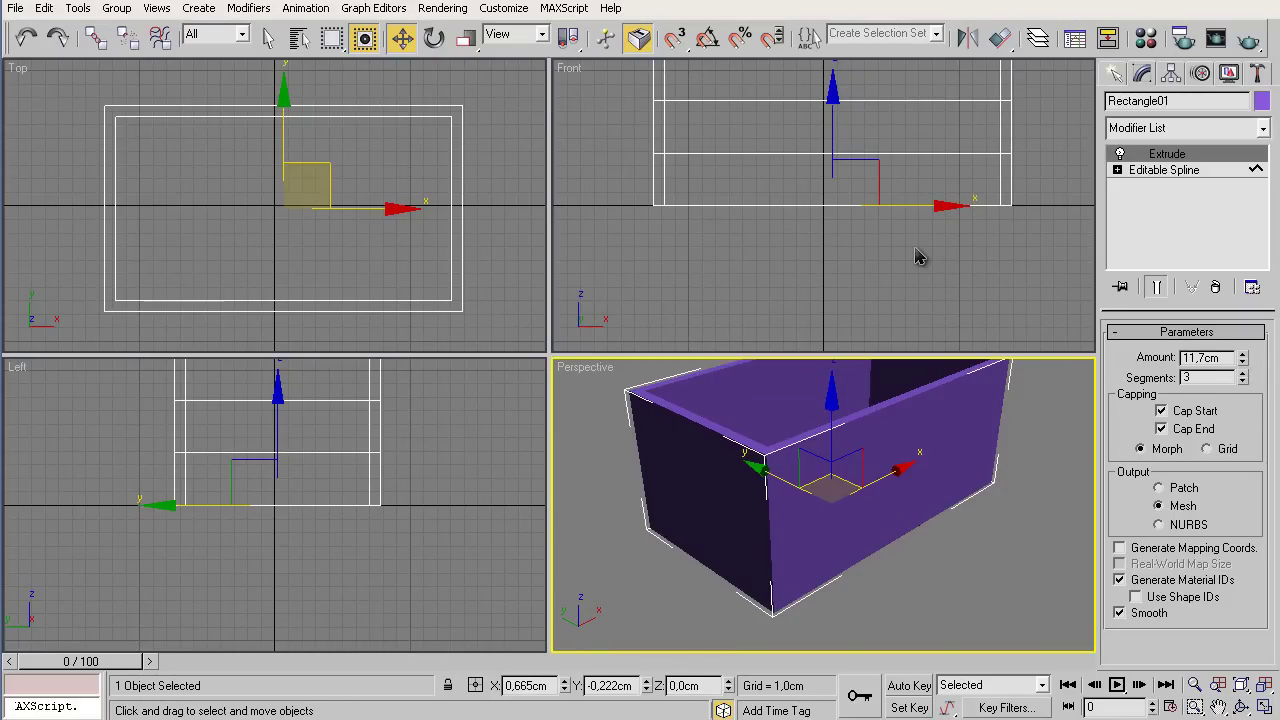
middle_click_drag(918, 258, 914, 324)
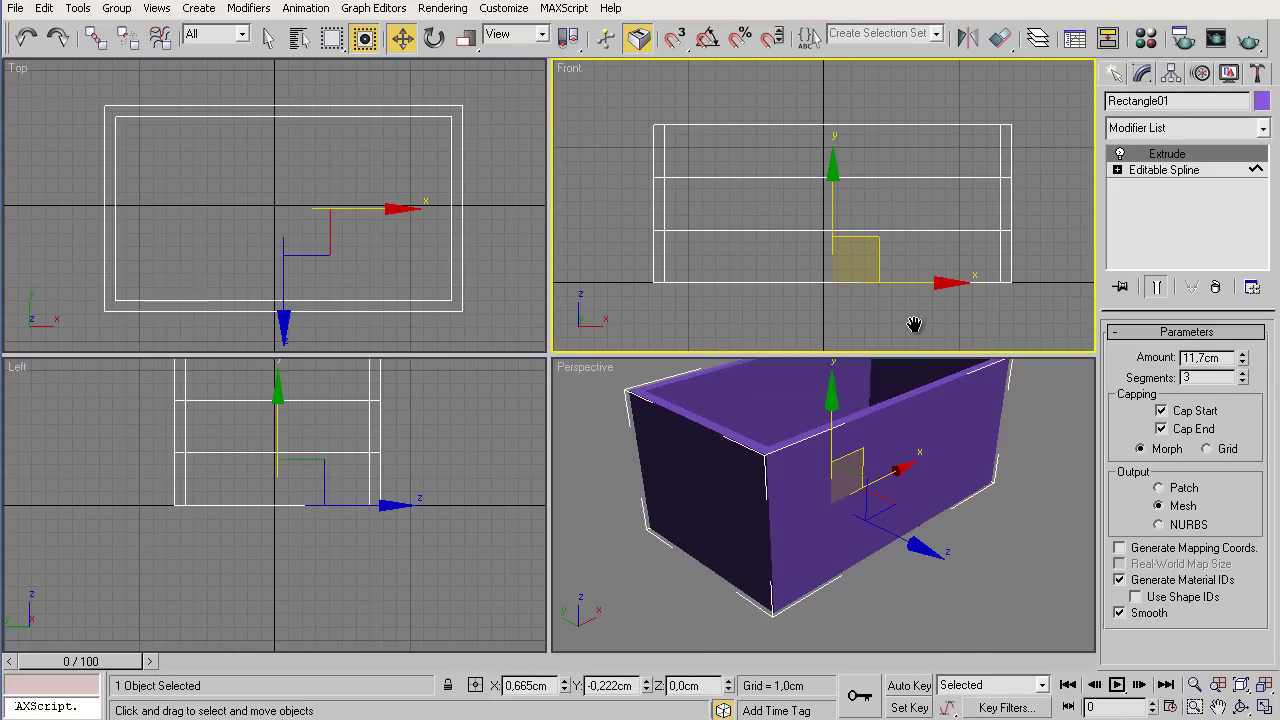
Convert the walls to an editable poly and scale the middle vertex rows toward top and bottom
right_click(857, 262)
mouse_move(893, 443)
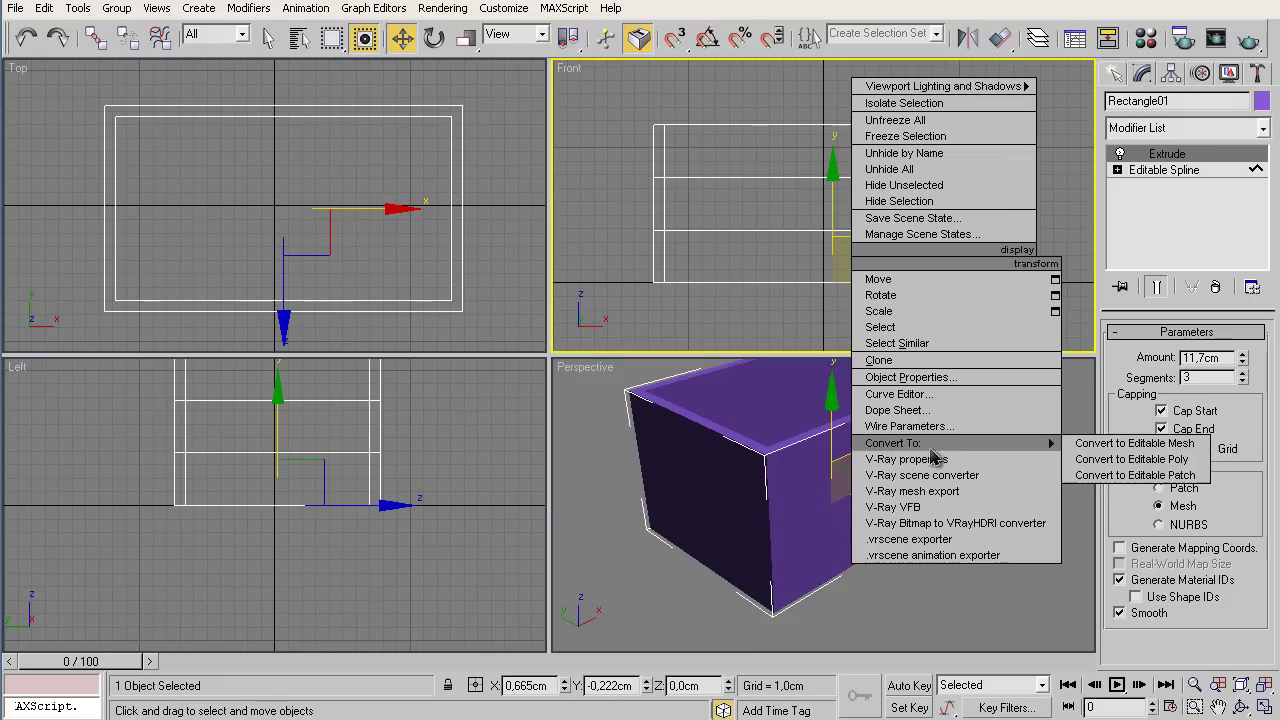
left_click(1130, 459)
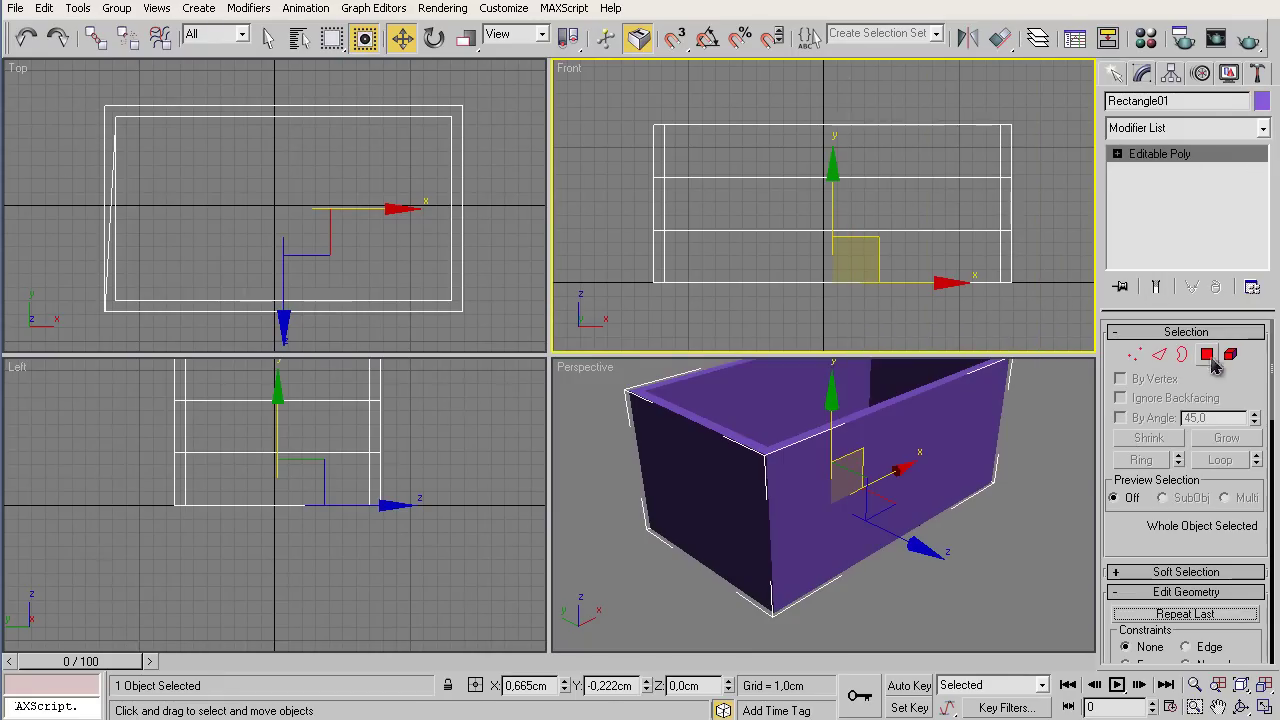
left_click(1135, 355)
left_click_drag(608, 146, 1037, 264)
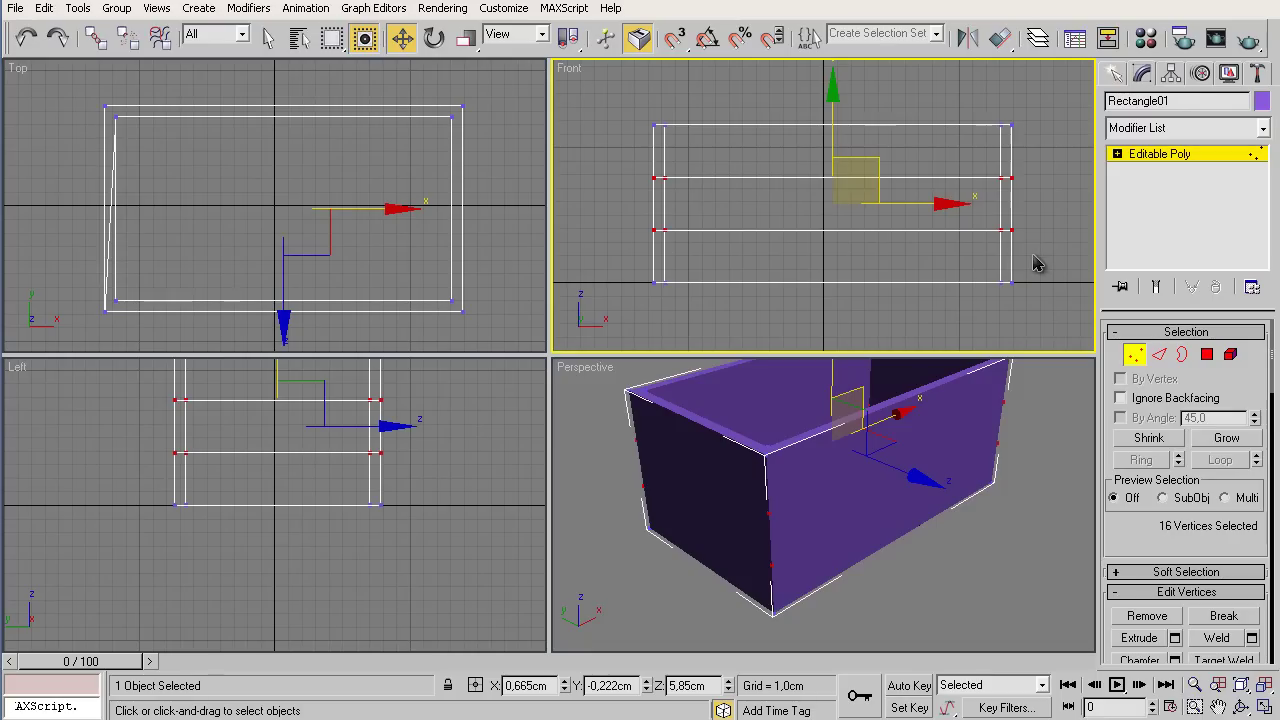
key("r")
left_click_drag(831, 90, 873, 122)
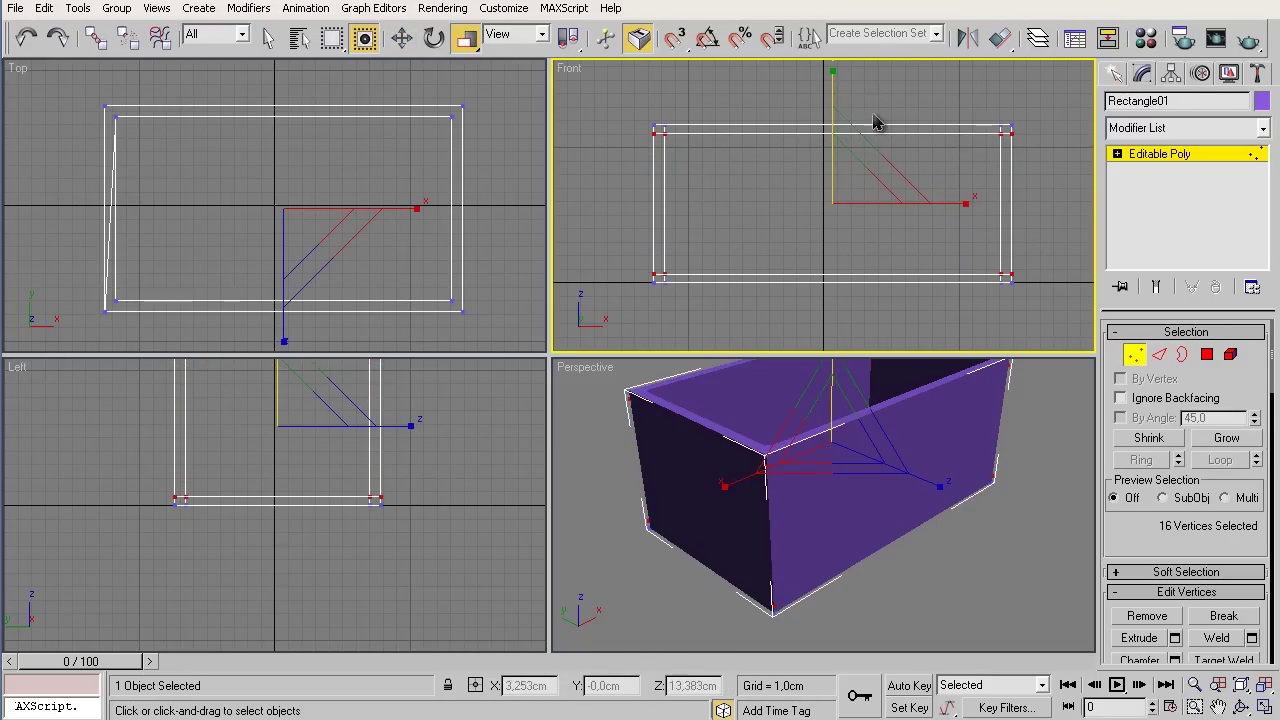
Maximize the Perspective view and orbit to look into the room from the front
right_click(935, 560)
key("alt+w")
mouse_move(723, 511)
middle_mouse_down("alt")
mouse_move(820, 530)
mouse_move(857, 513)
mouse_move(940, 540)
middle_mouse_up("alt")
left_click(1207, 356)
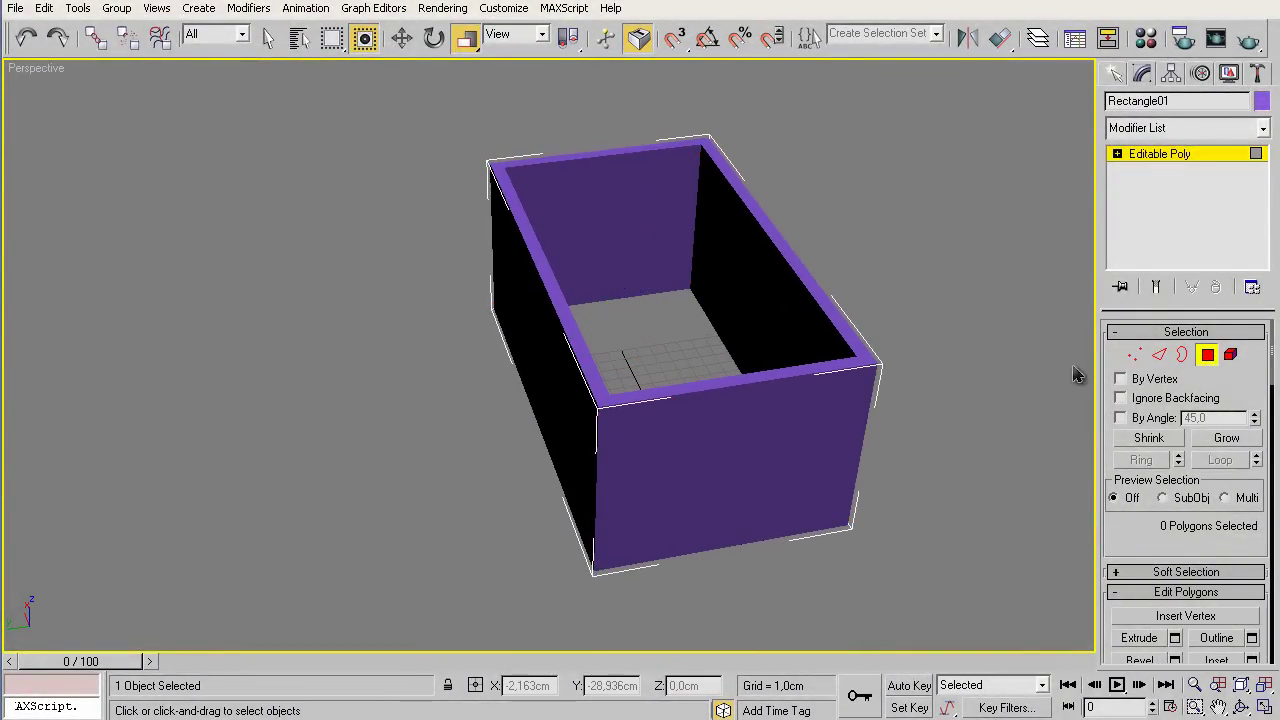
Bridge the two long inner wall polygons to form a ceiling
left_click(801, 289)
left_click(729, 343, "ctrl")
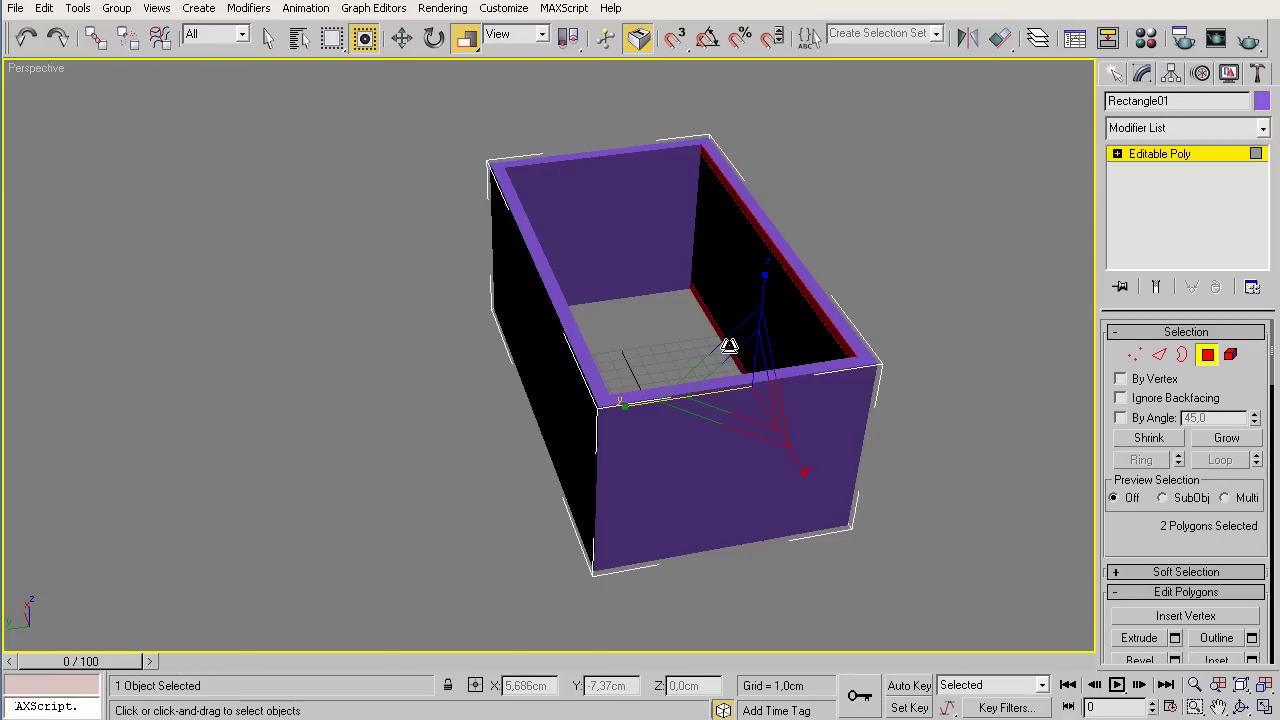
mouse_move(729, 343)
middle_mouse_down("alt")
mouse_move(700, 357)
mouse_move(591, 343)
middle_mouse_up("alt")
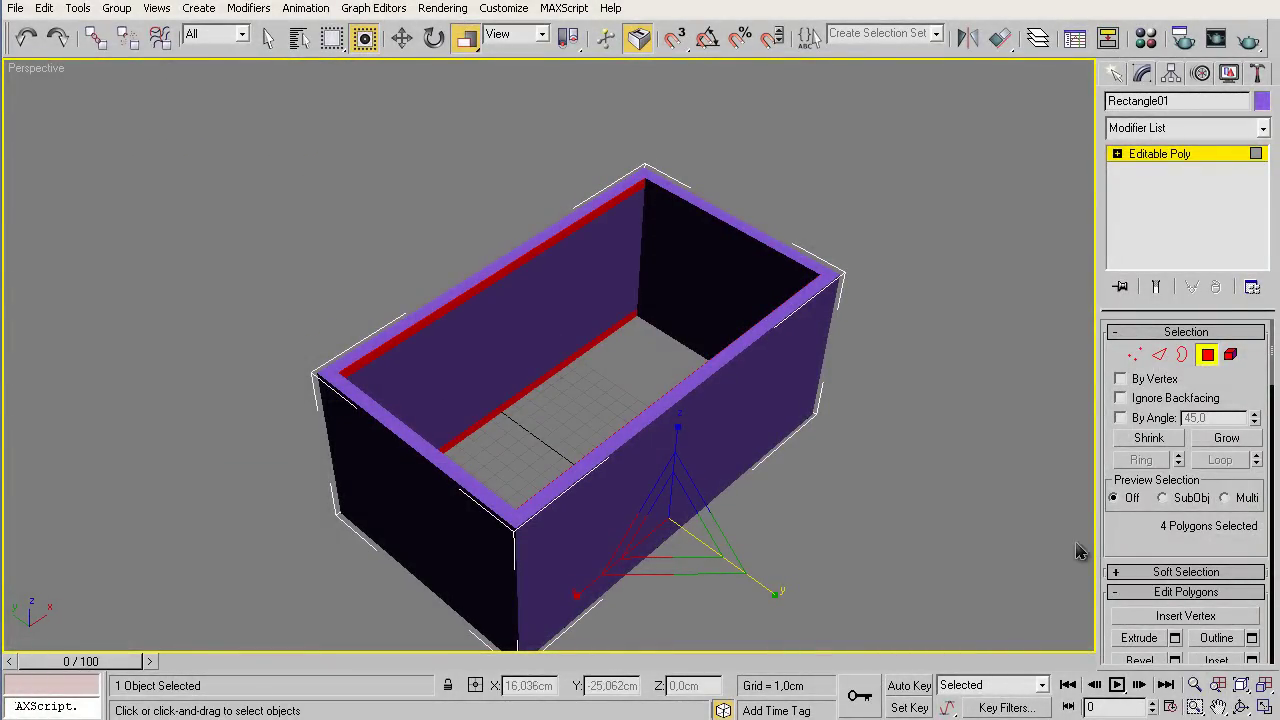
left_click_drag(1125, 537, 1137, 363)
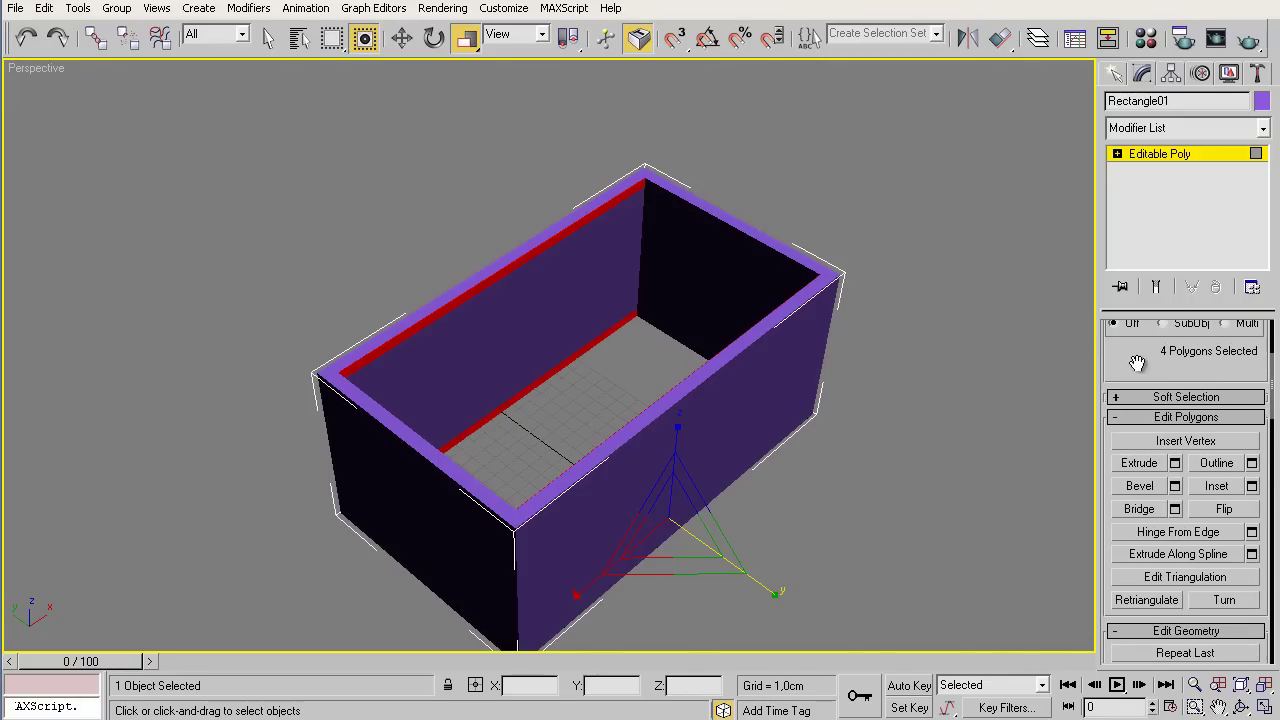
left_click(1140, 509)
mouse_move(865, 495)
middle_mouse_down("alt")
mouse_move(823, 509)
mouse_move(803, 434)
mouse_move(862, 435)
middle_mouse_up("alt")
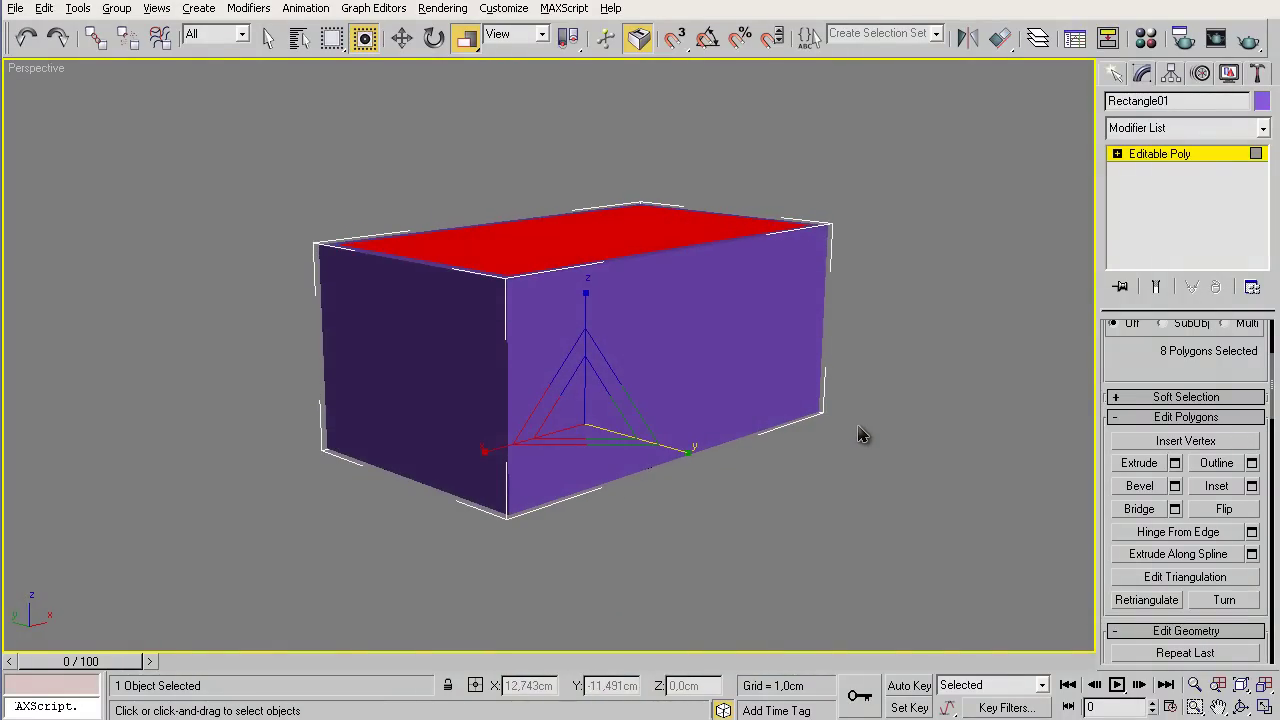
Return to the four-viewport layout and deselect the ceiling polygons
key("alt+w")
right_click(497, 302)
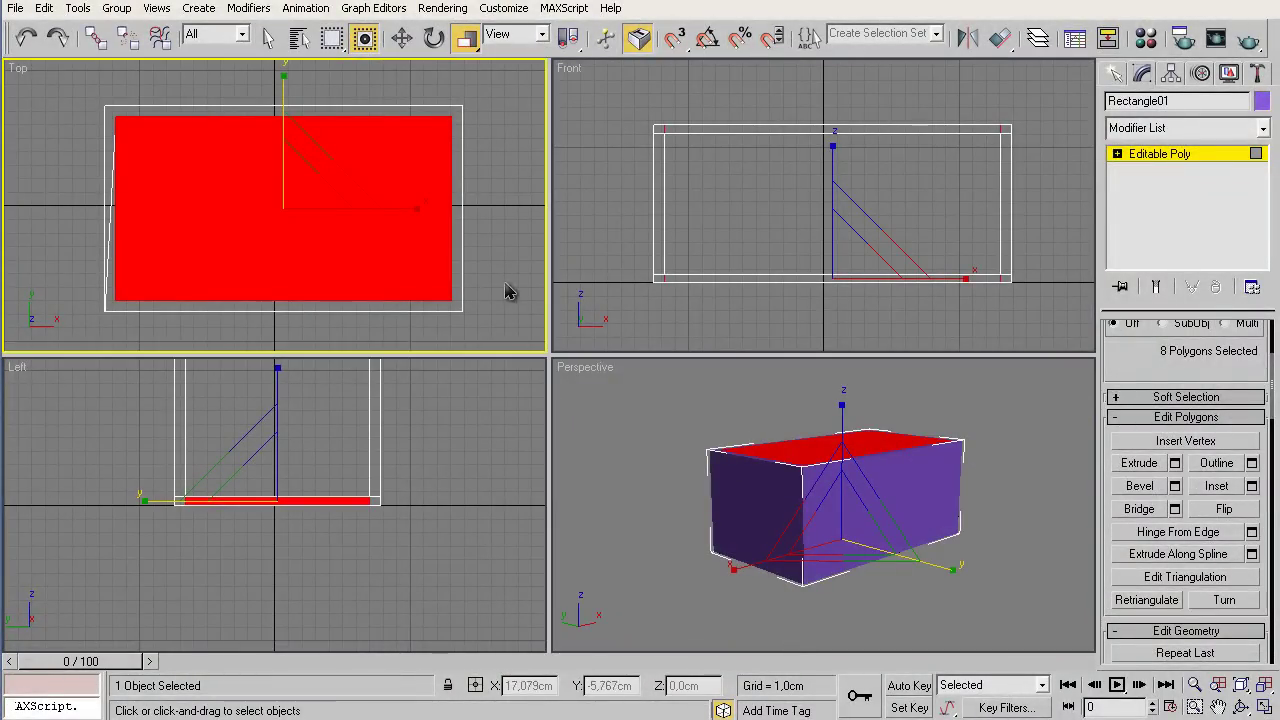
left_click(527, 272)
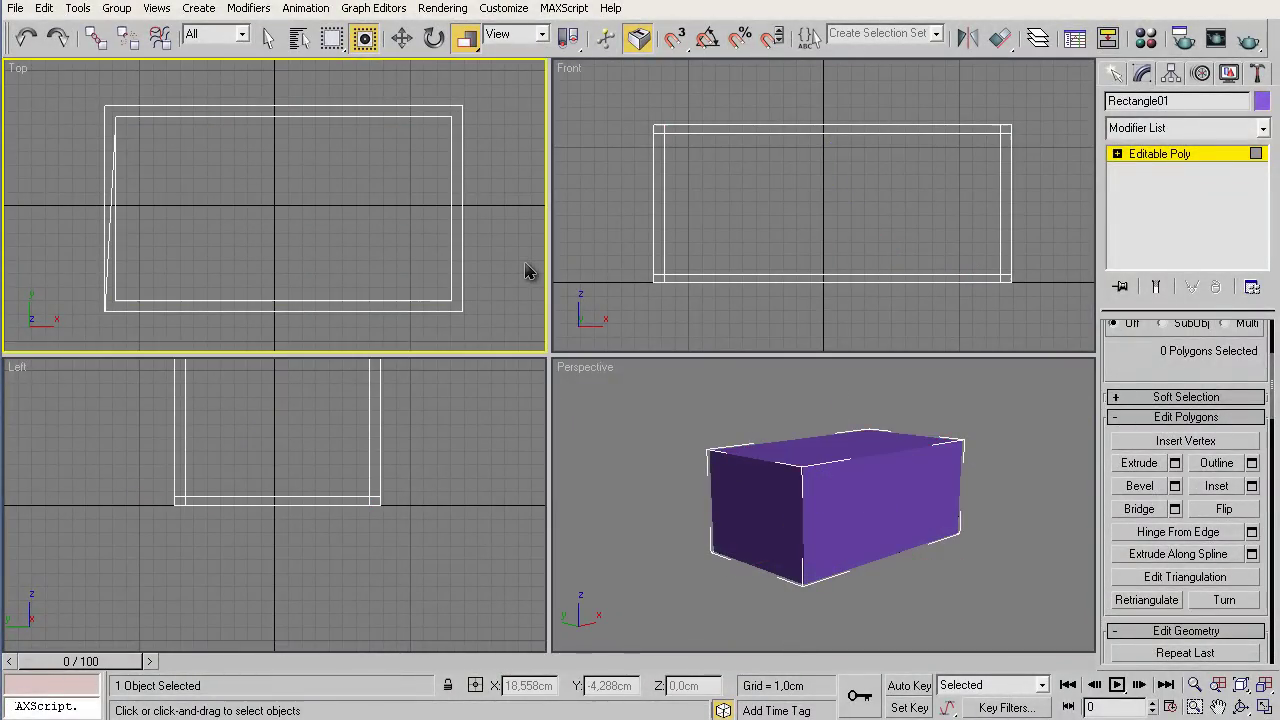
Create a box inside the room and raise it slightly in the Front view
left_click(1117, 75)
left_click(1147, 200)
left_click_drag(247, 121, 340, 181)
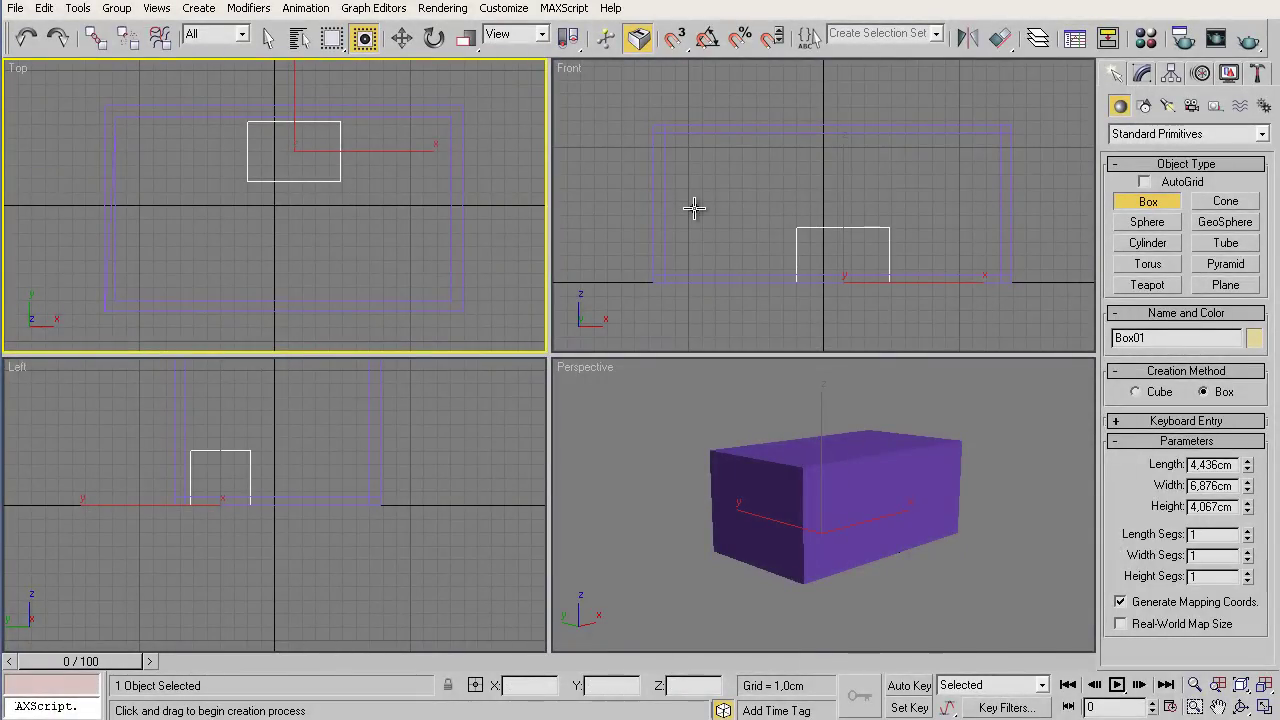
left_click(705, 203)
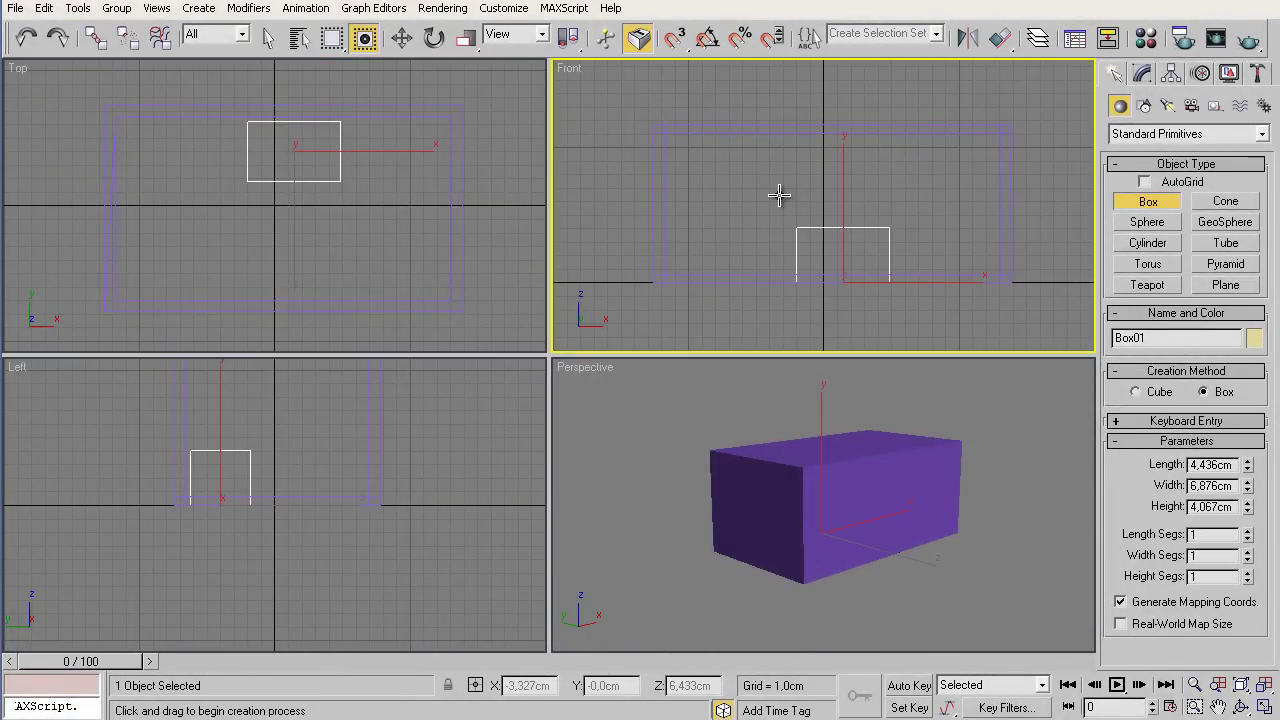
key("w")
left_click_drag(845, 172, 846, 162)
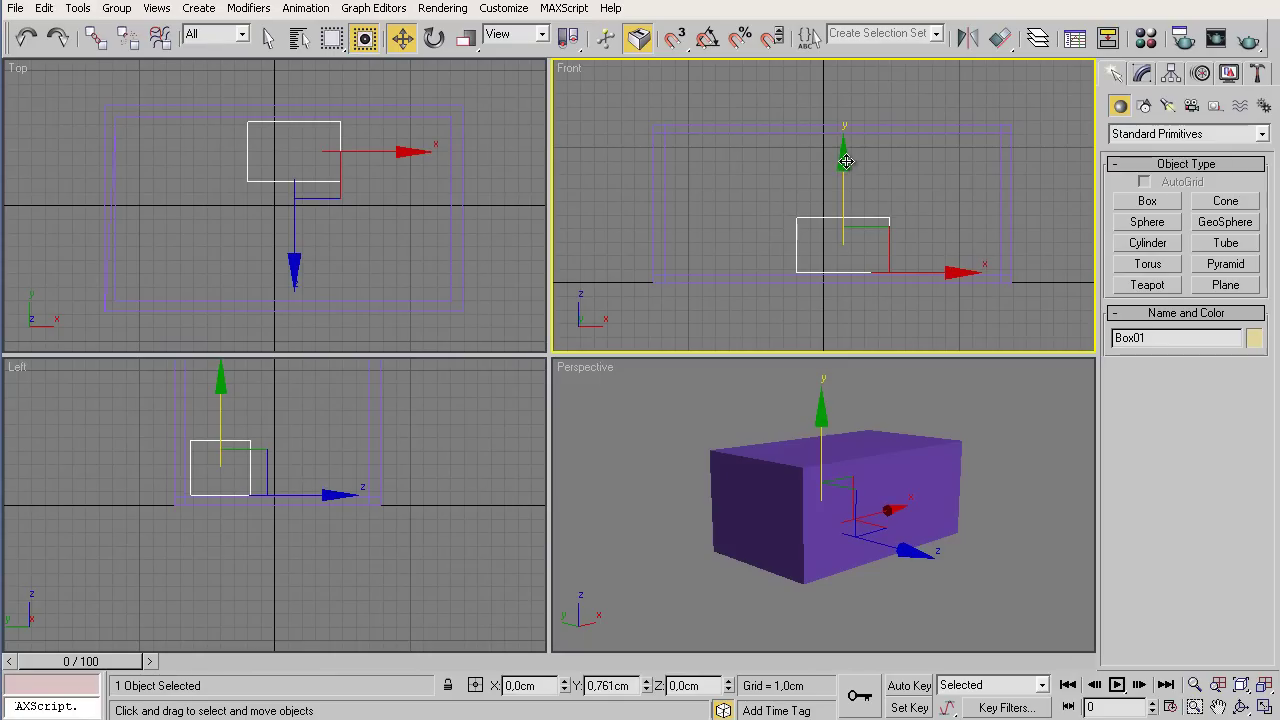
Add a 2.198 cm radius cylinder beside the box, lift it slightly, and select all three objects
left_click(1146, 246)
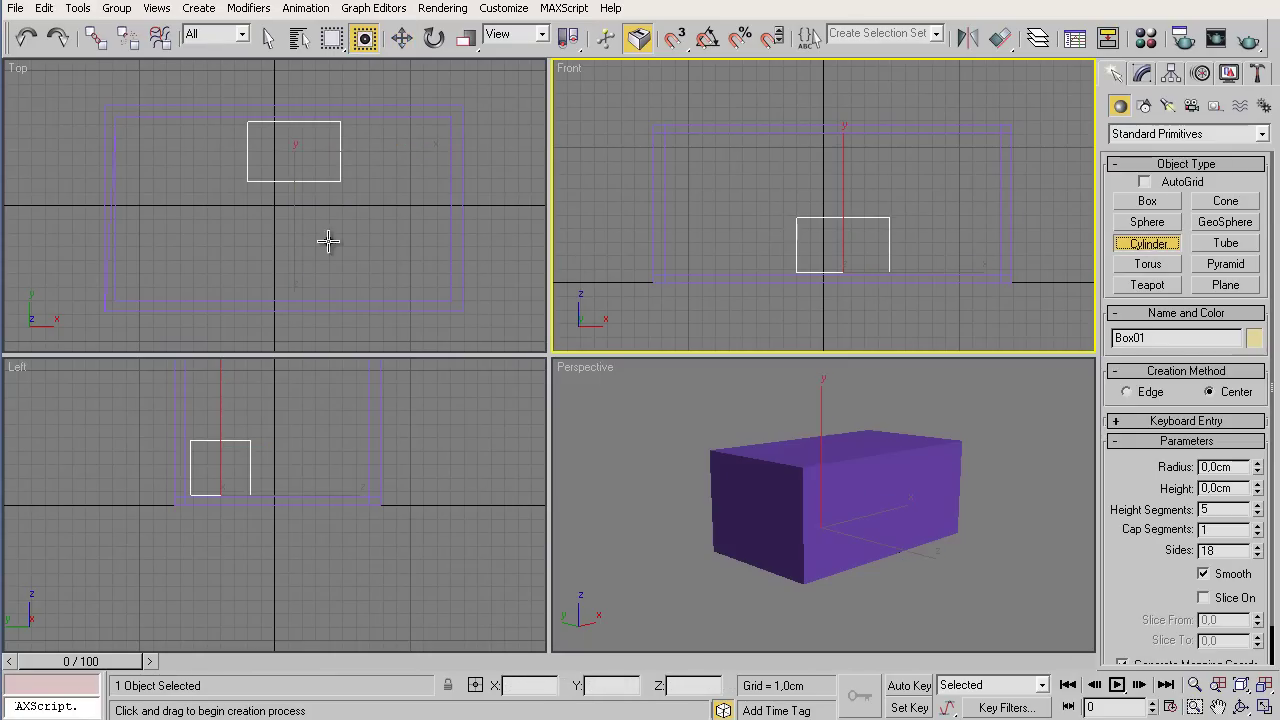
left_click(263, 222)
left_click_drag(263, 222, 271, 222)
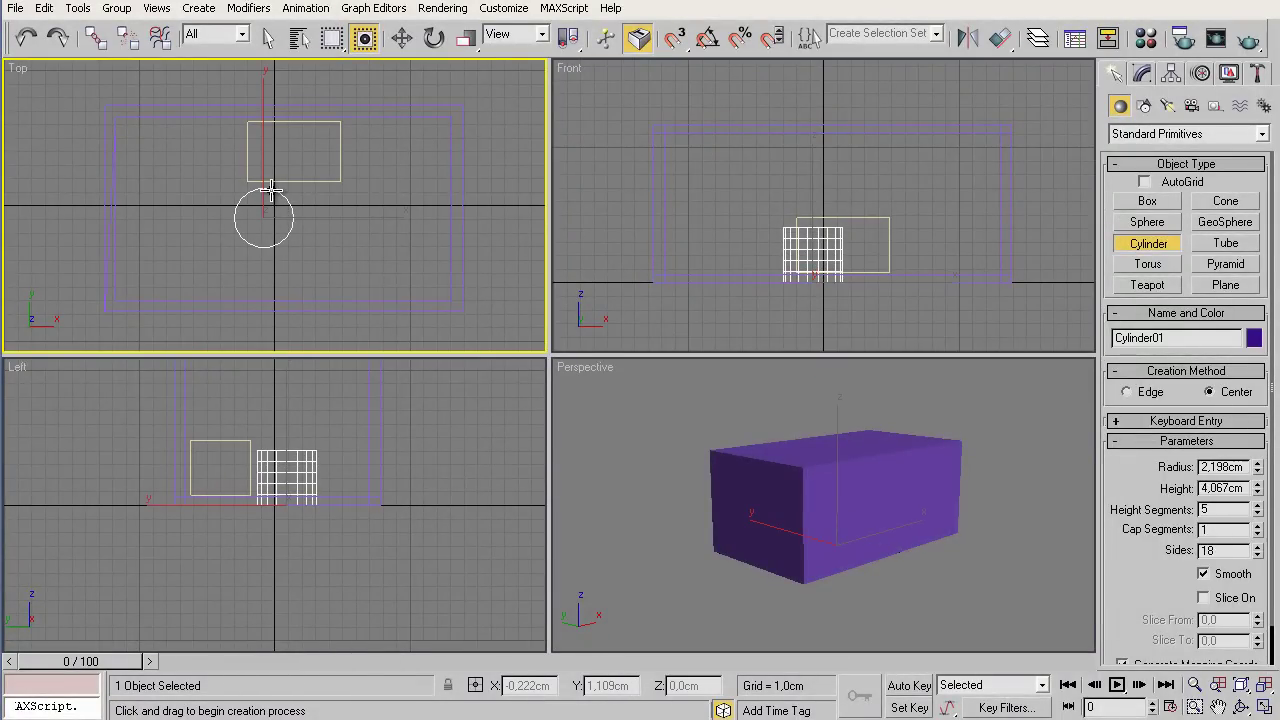
left_click(719, 207)
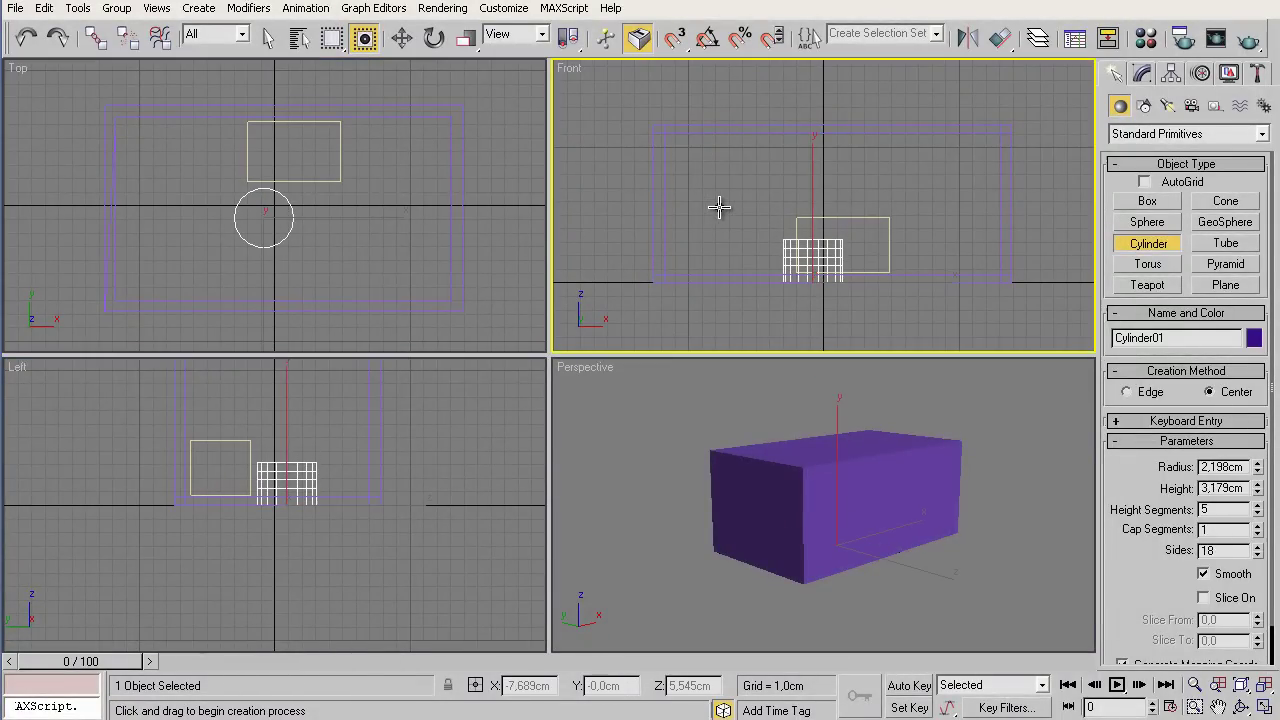
key("w")
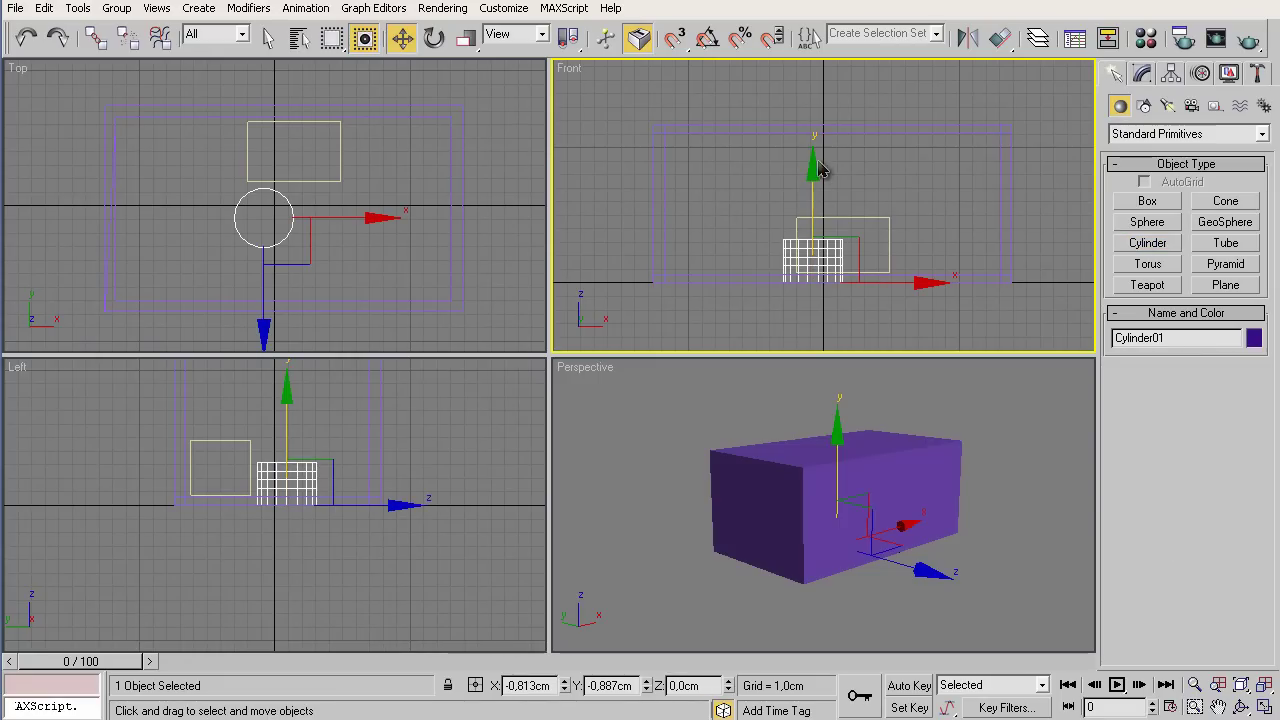
left_click_drag(810, 171, 811, 162)
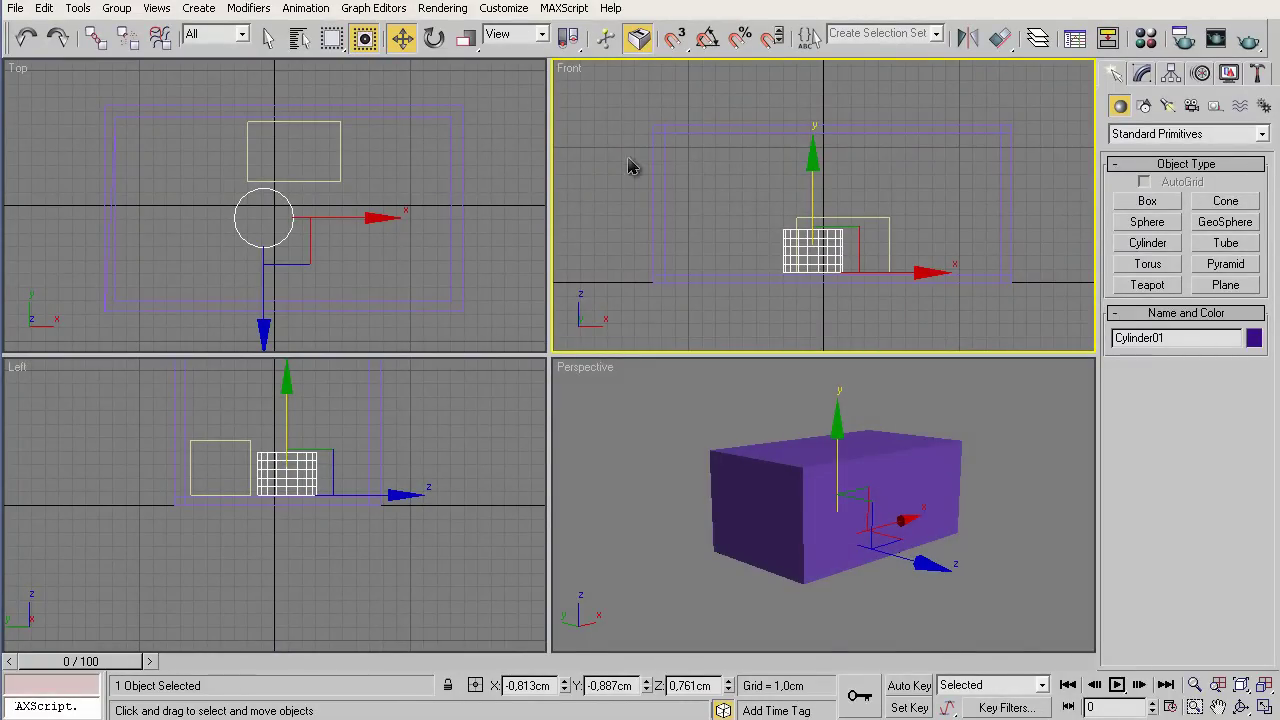
left_click(615, 154)
left_click_drag(595, 98, 1030, 290)
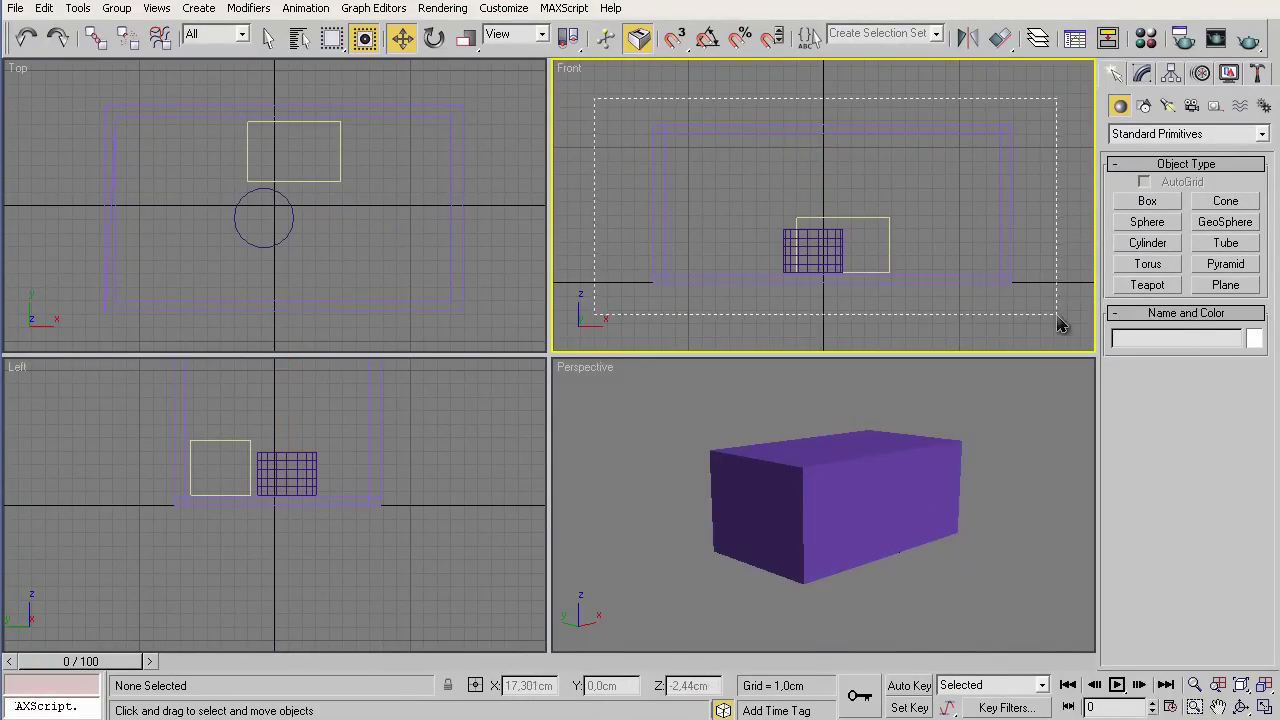
Give the room, box and cylinder a light green object colour, then deselect them
left_click(1255, 339)
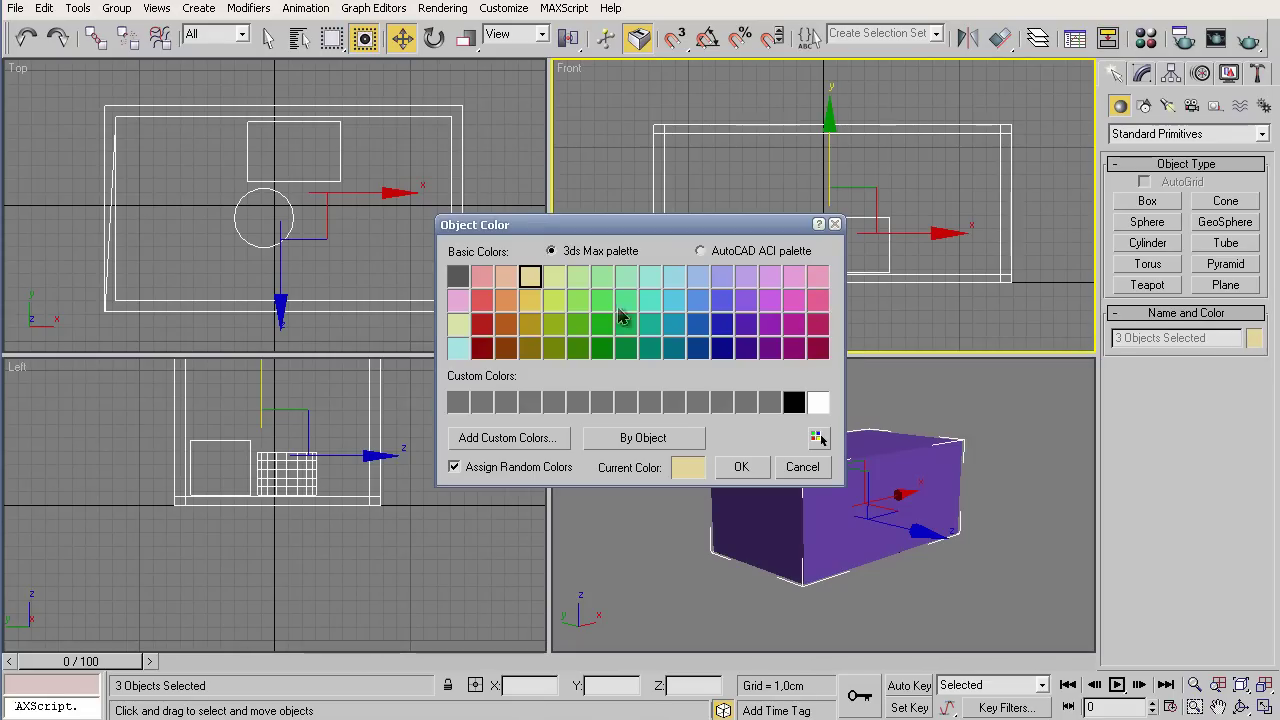
left_click(601, 283)
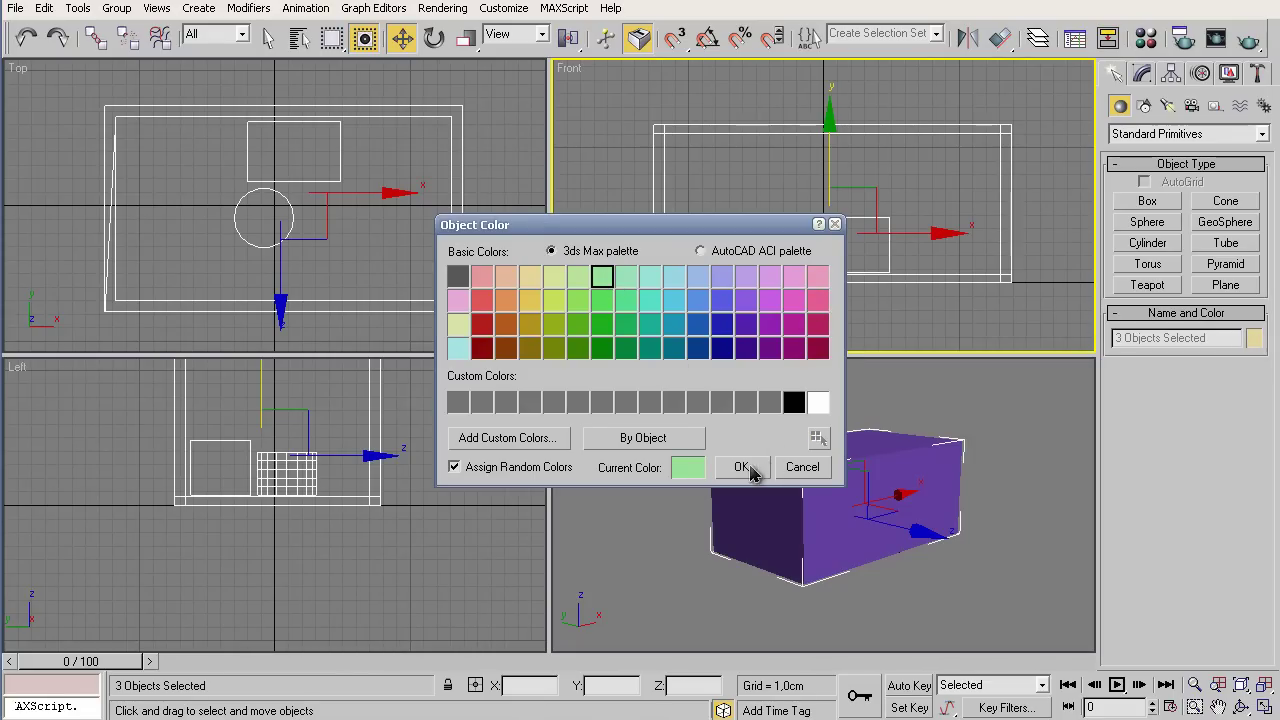
left_click(741, 467)
left_click(485, 281)
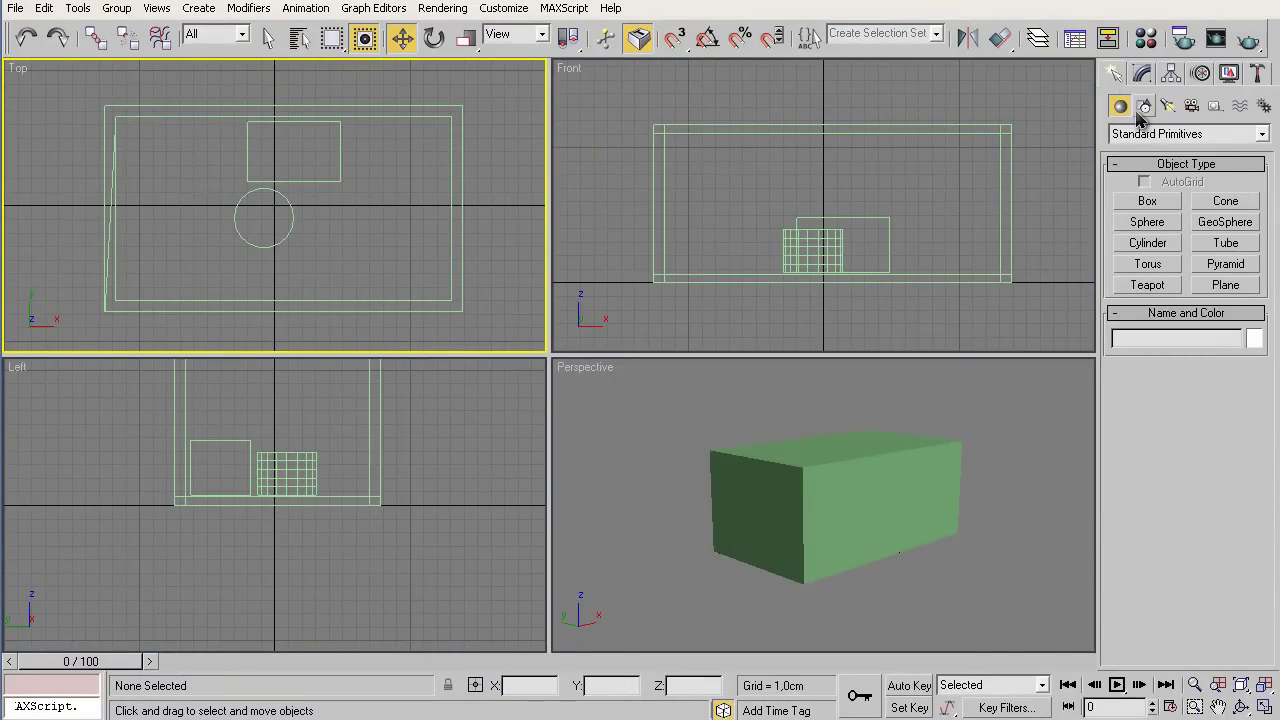
Create a target camera in the room's corner aimed at the box and cylinder
left_click(1191, 106)
left_click(1148, 201)
left_click_drag(139, 280, 315, 158)
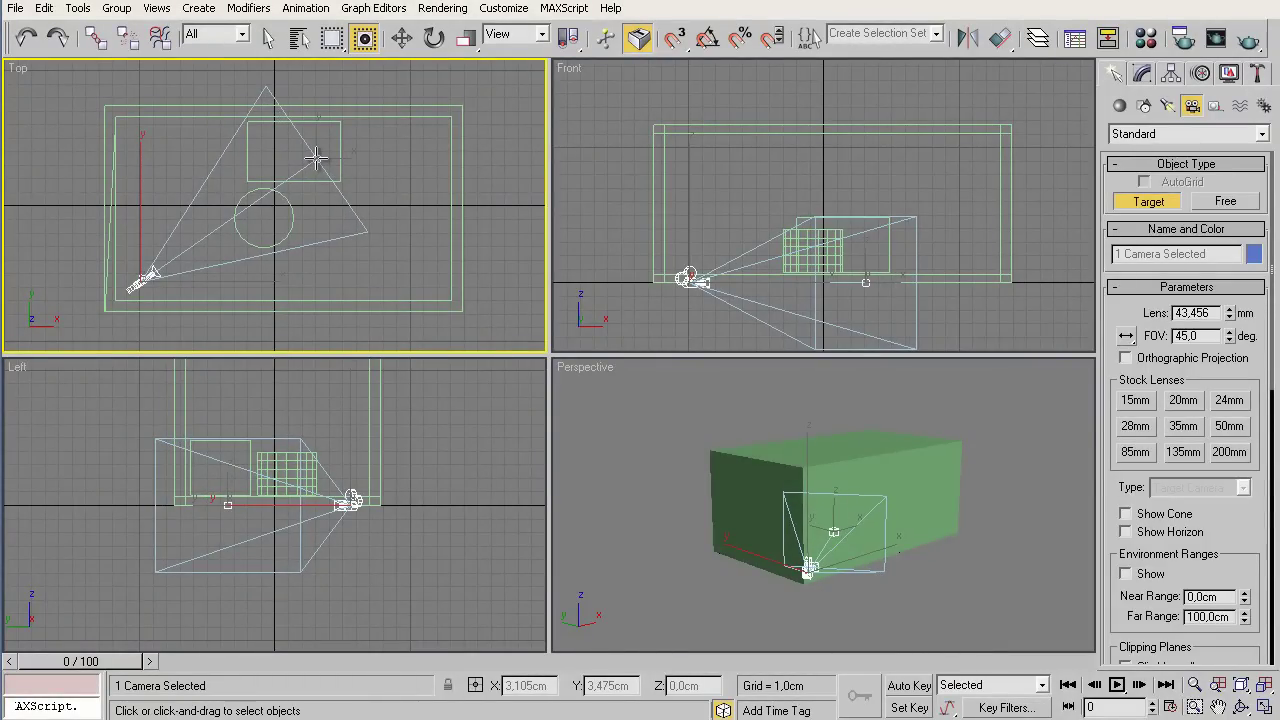
left_click_drag(315, 158, 320, 158)
key("w")
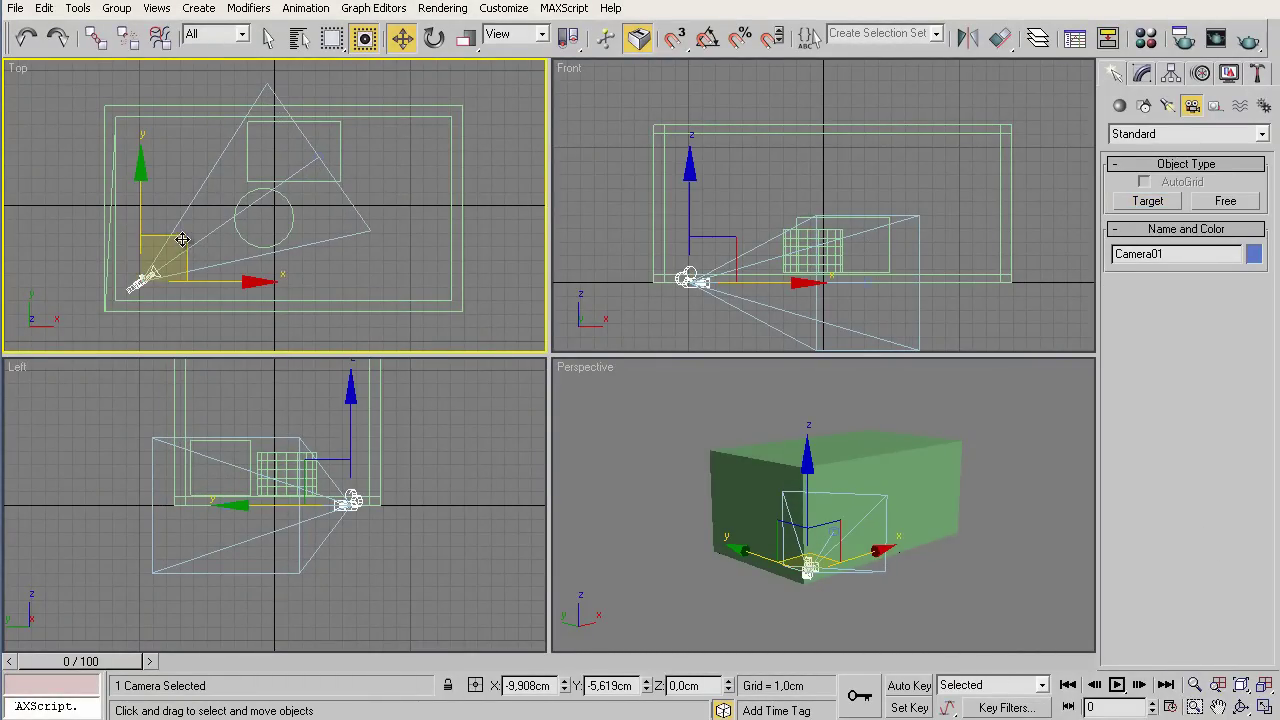
left_click_drag(181, 240, 199, 254)
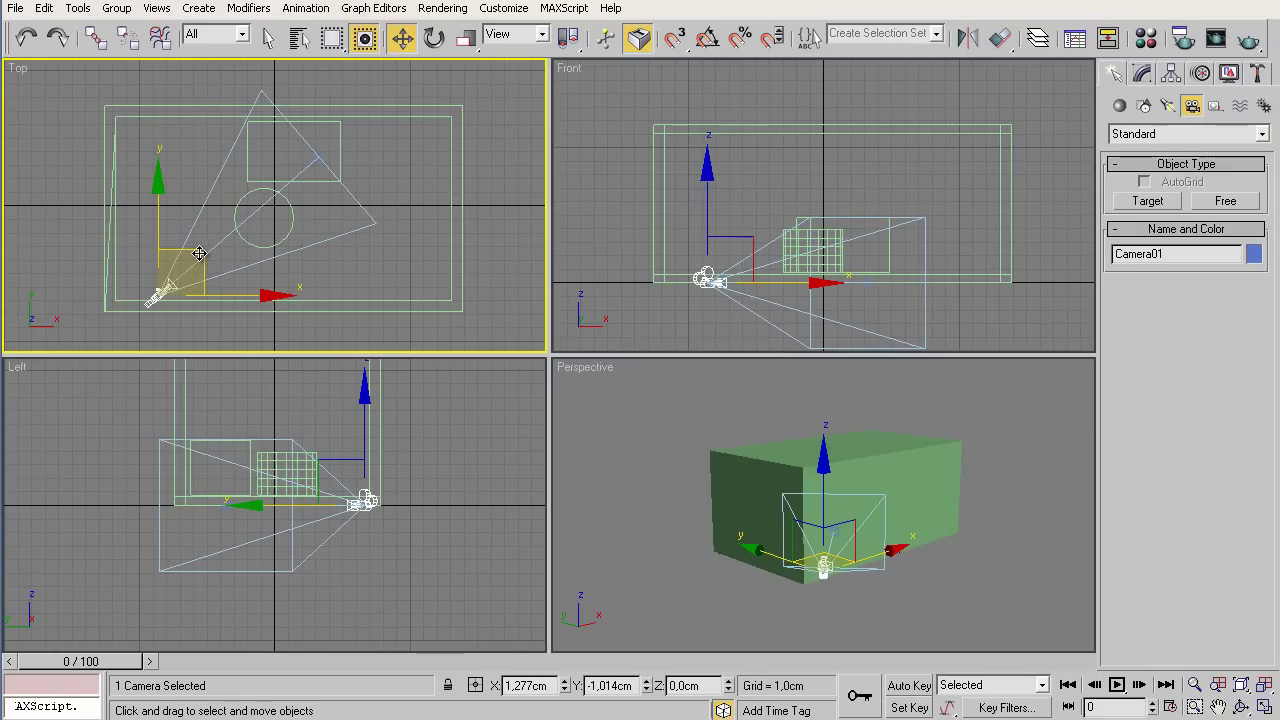
Set the Perspective view to Camera01 and raise the camera and its target
right_click(672, 465)
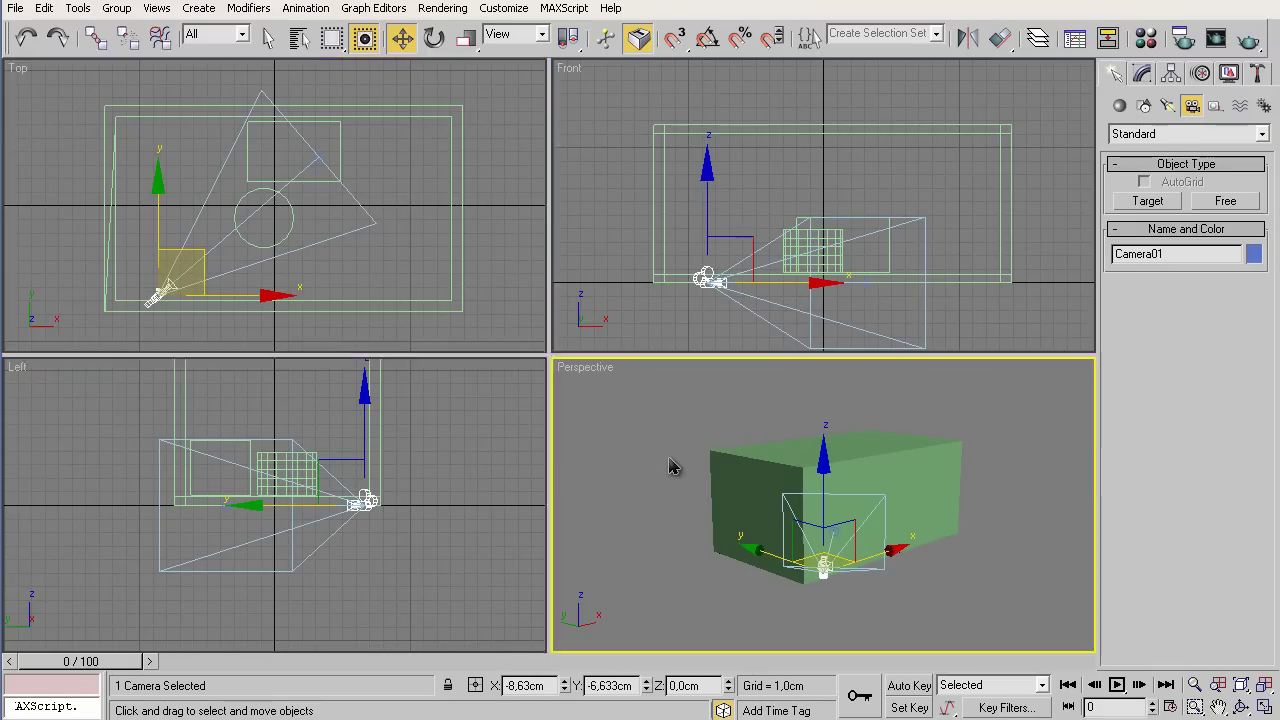
key("c")
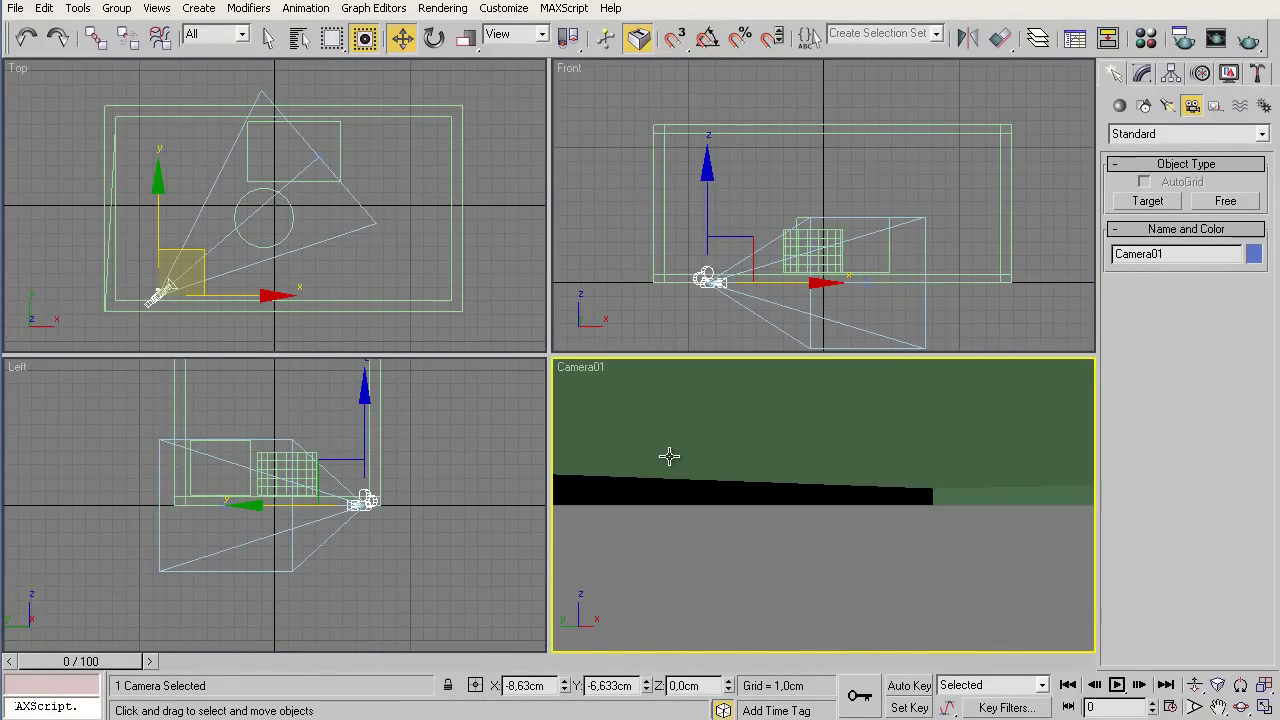
right_click(627, 318)
left_click_drag(703, 190, 708, 80)
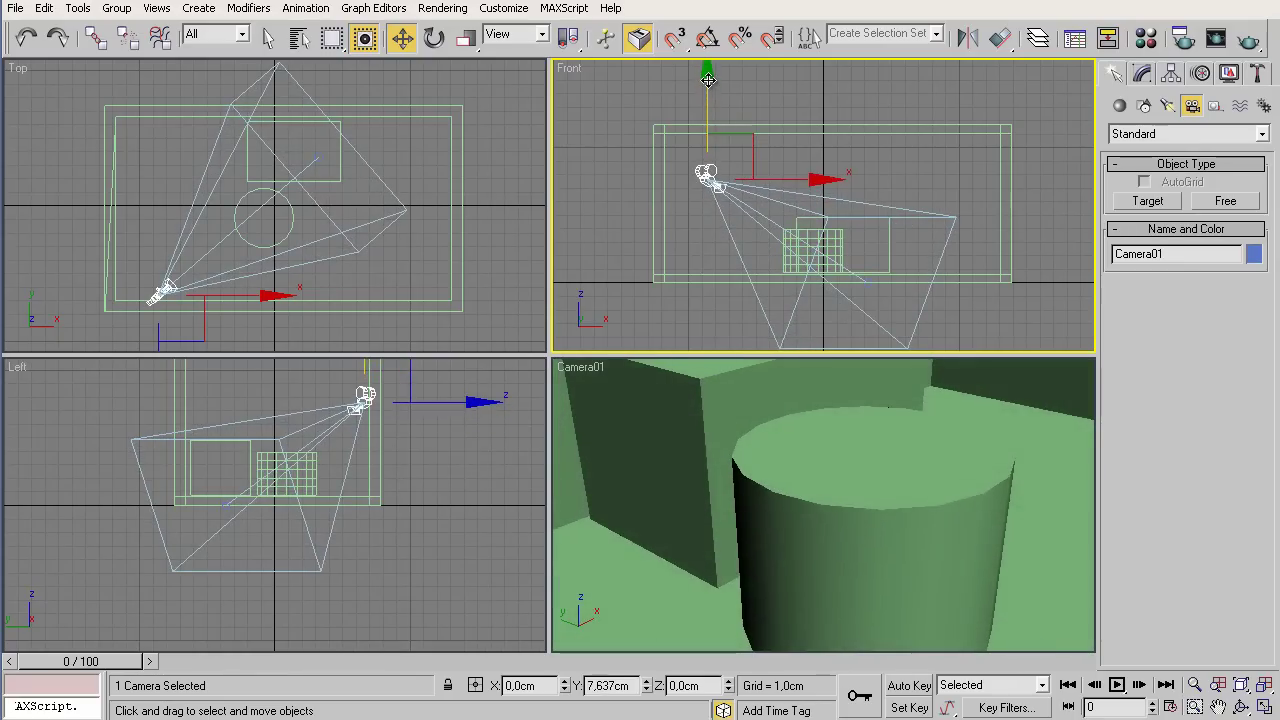
left_click(845, 262)
left_click_drag(866, 202, 867, 143)
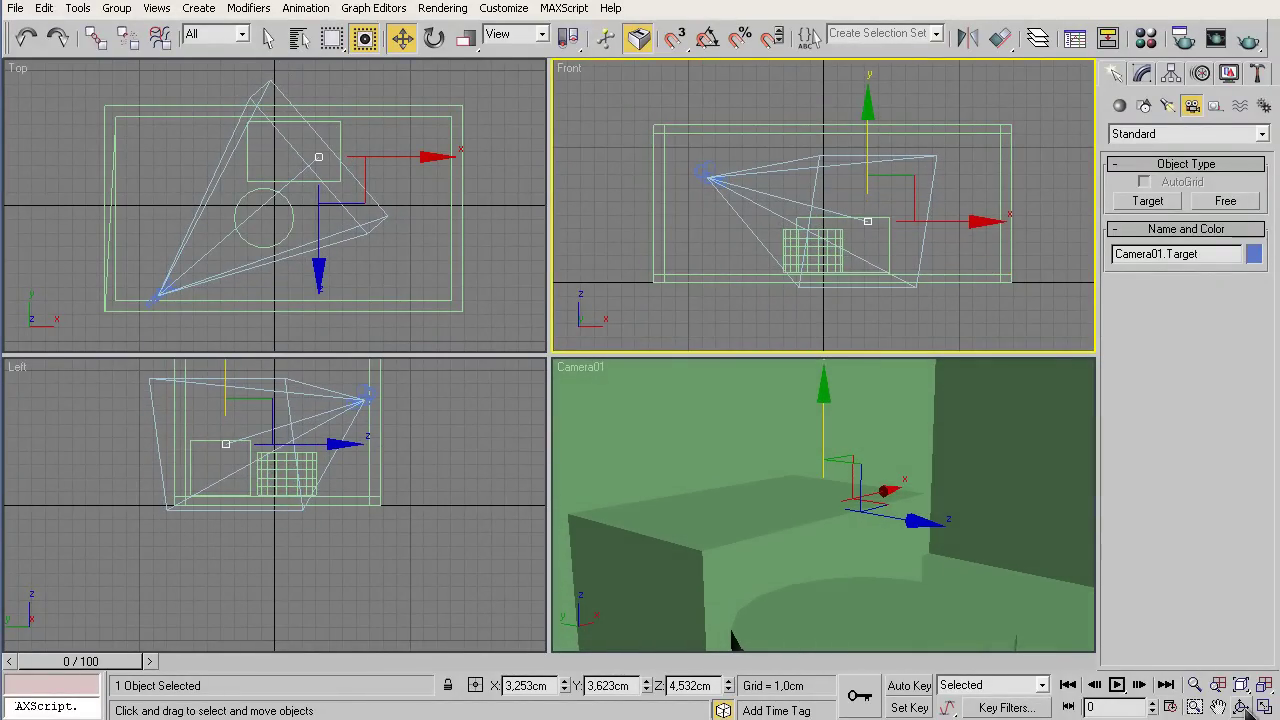
Truck and dolly the camera view to frame the cylinder and box
right_click(1055, 611)
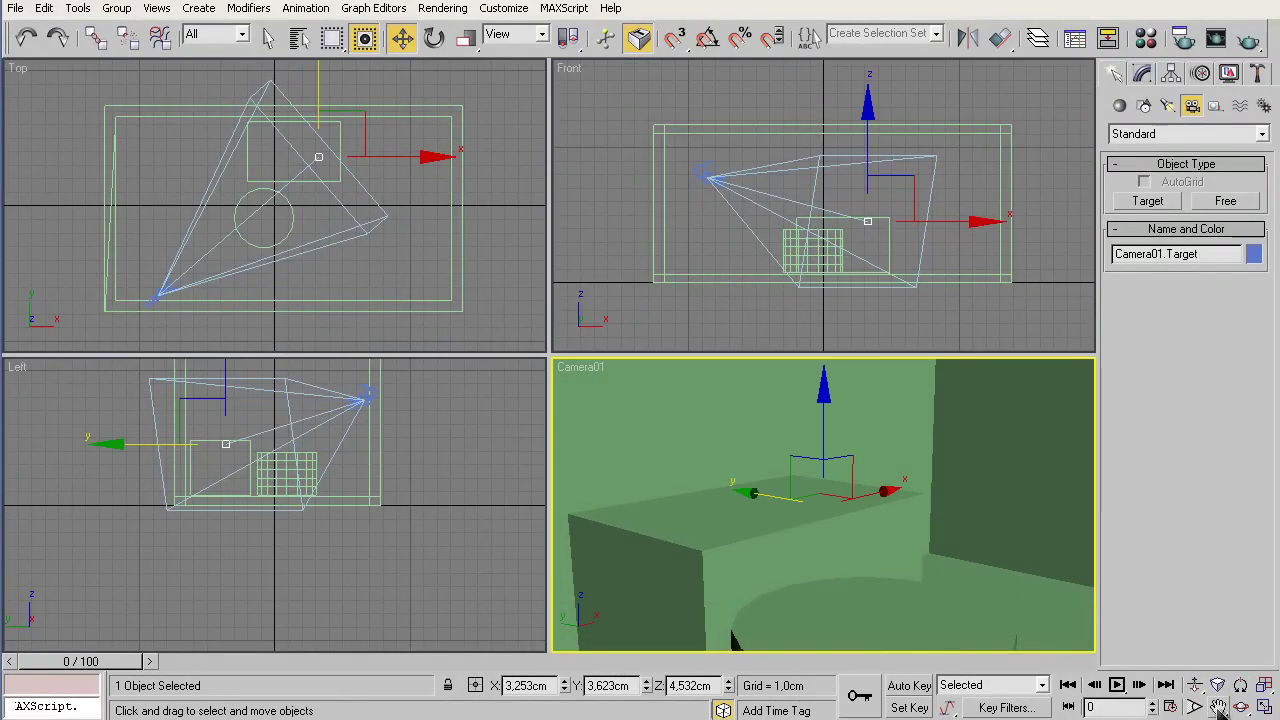
left_click(1219, 708)
left_click_drag(974, 583, 971, 458)
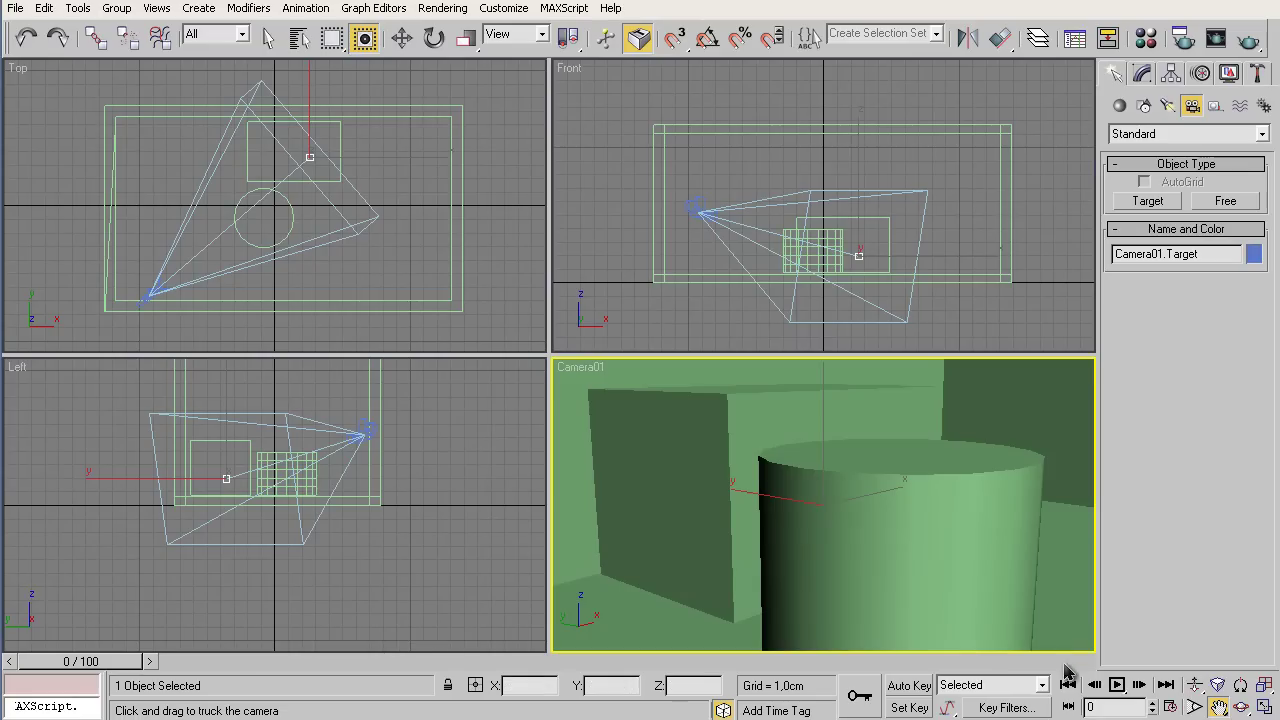
left_click(1195, 684)
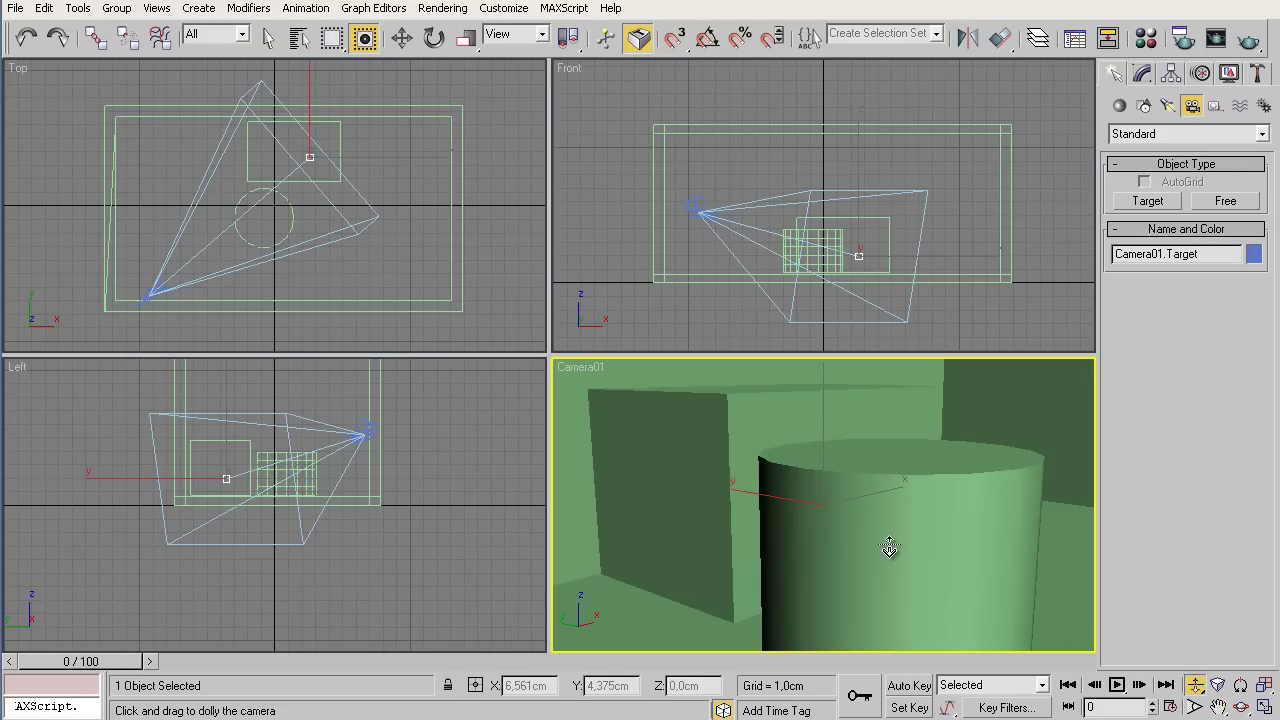
left_click_drag(891, 537, 889, 559)
left_click_drag(889, 548, 832, 515)
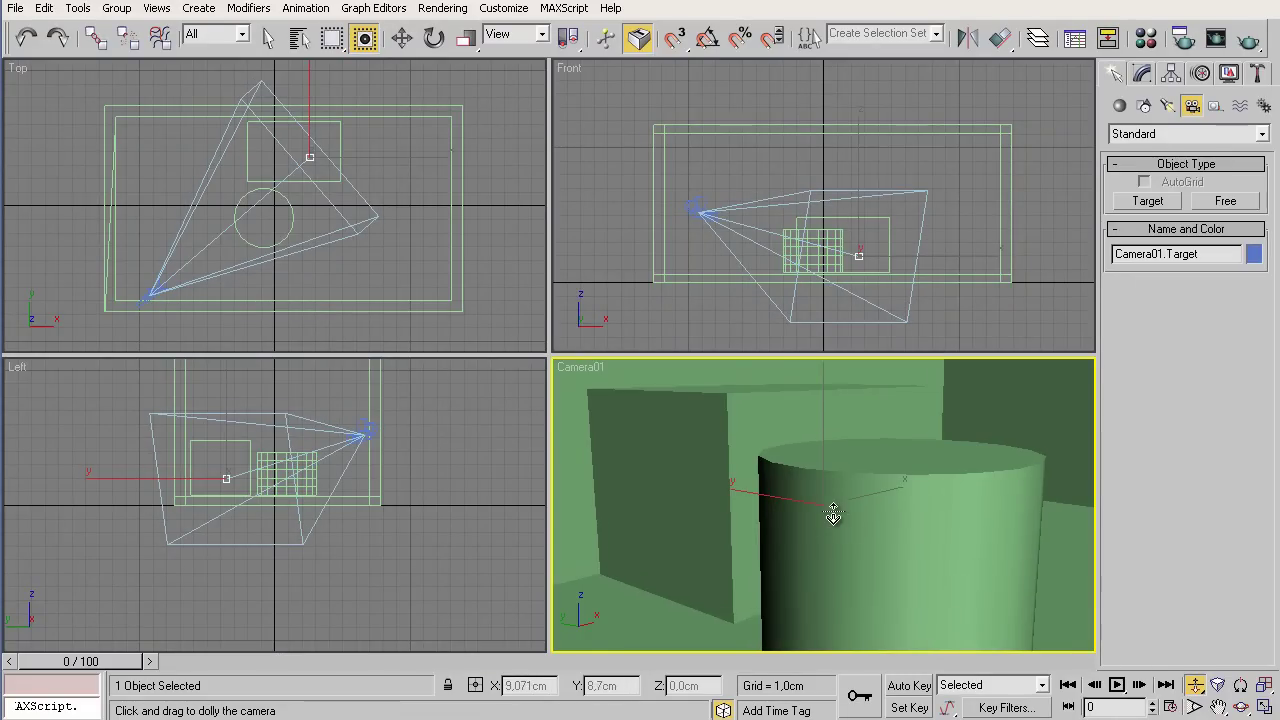
right_click(594, 310)
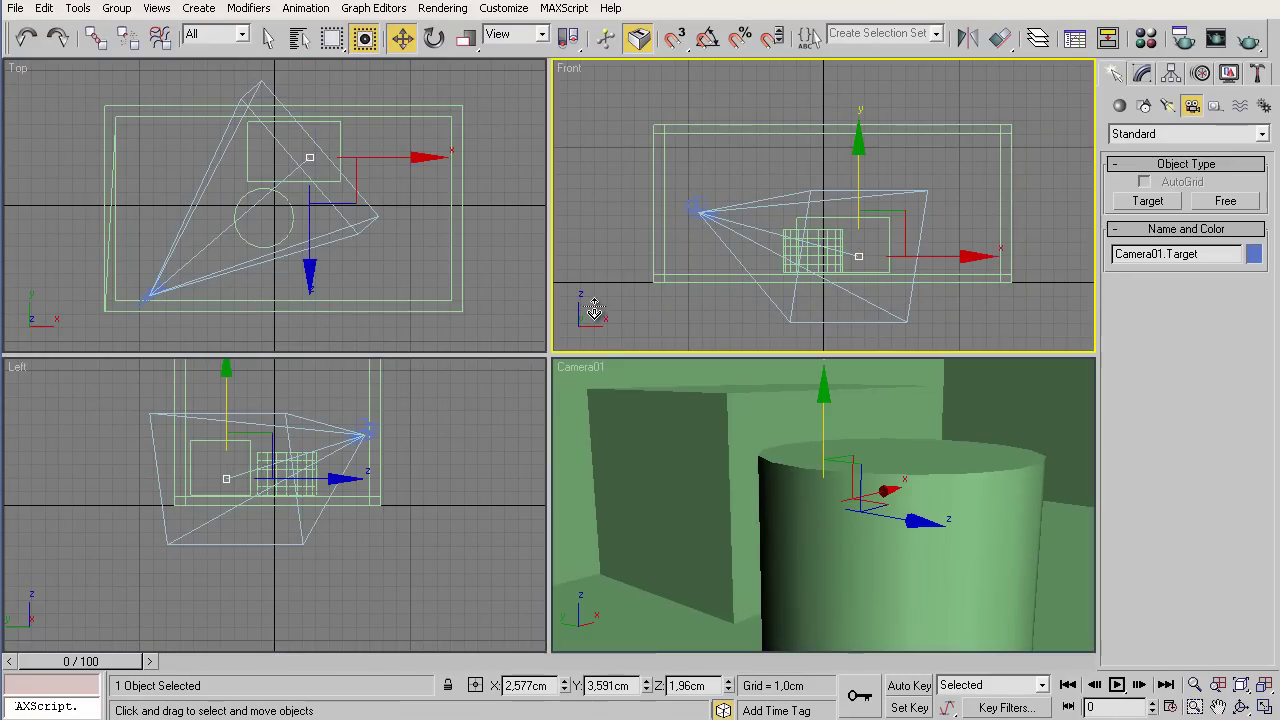
Try Camera01's stock lenses from 35 mm to 15 mm, settling on 20 mm
left_click(699, 209)
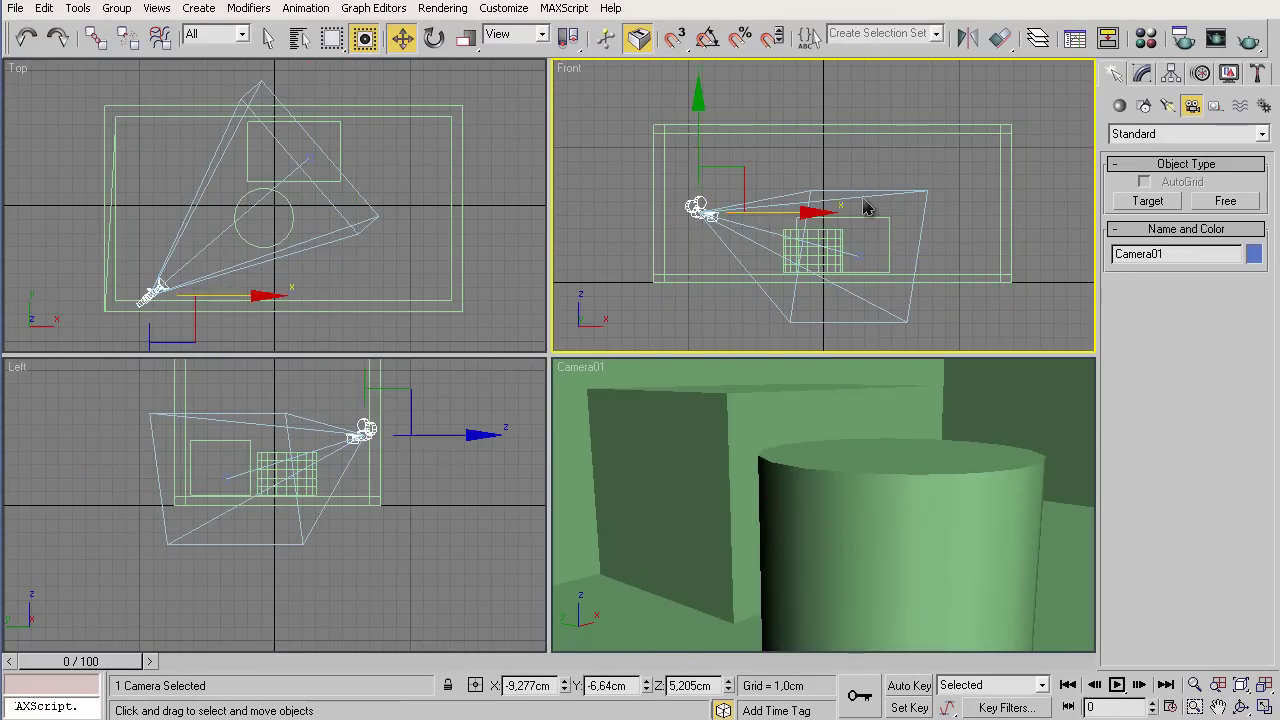
left_click(1143, 75)
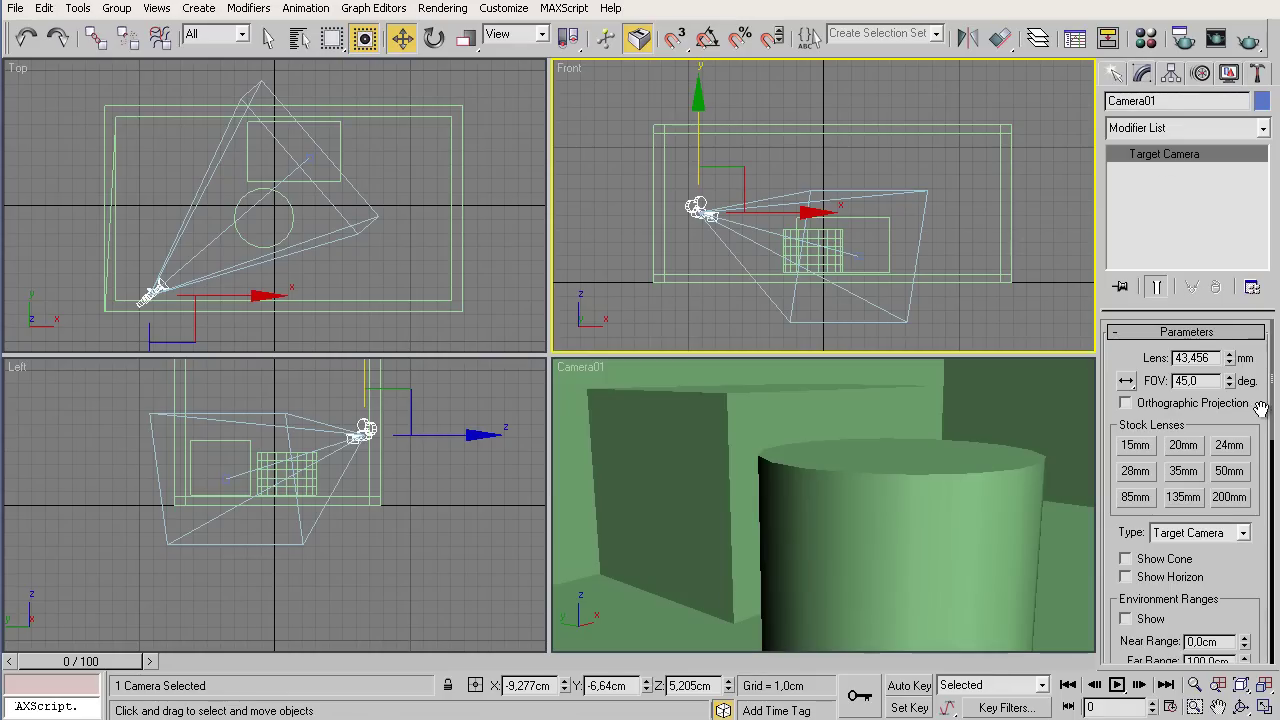
left_click_drag(1263, 447, 1257, 451)
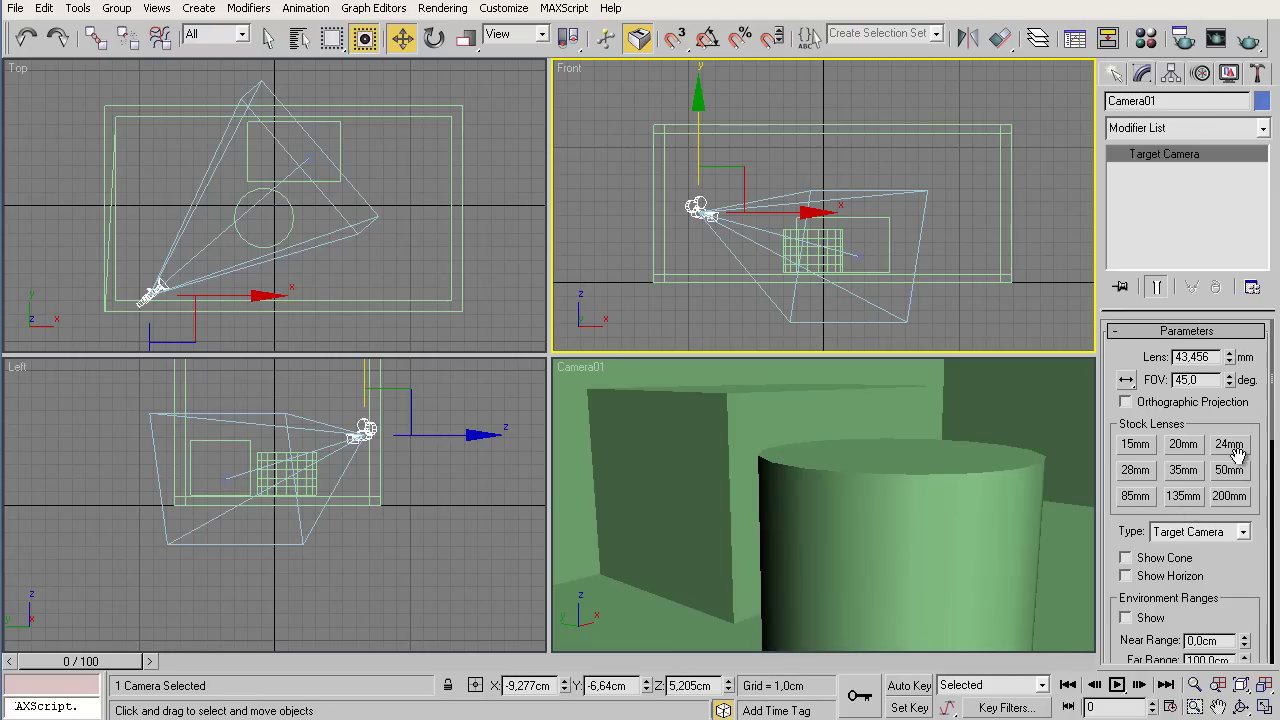
left_click(1184, 472)
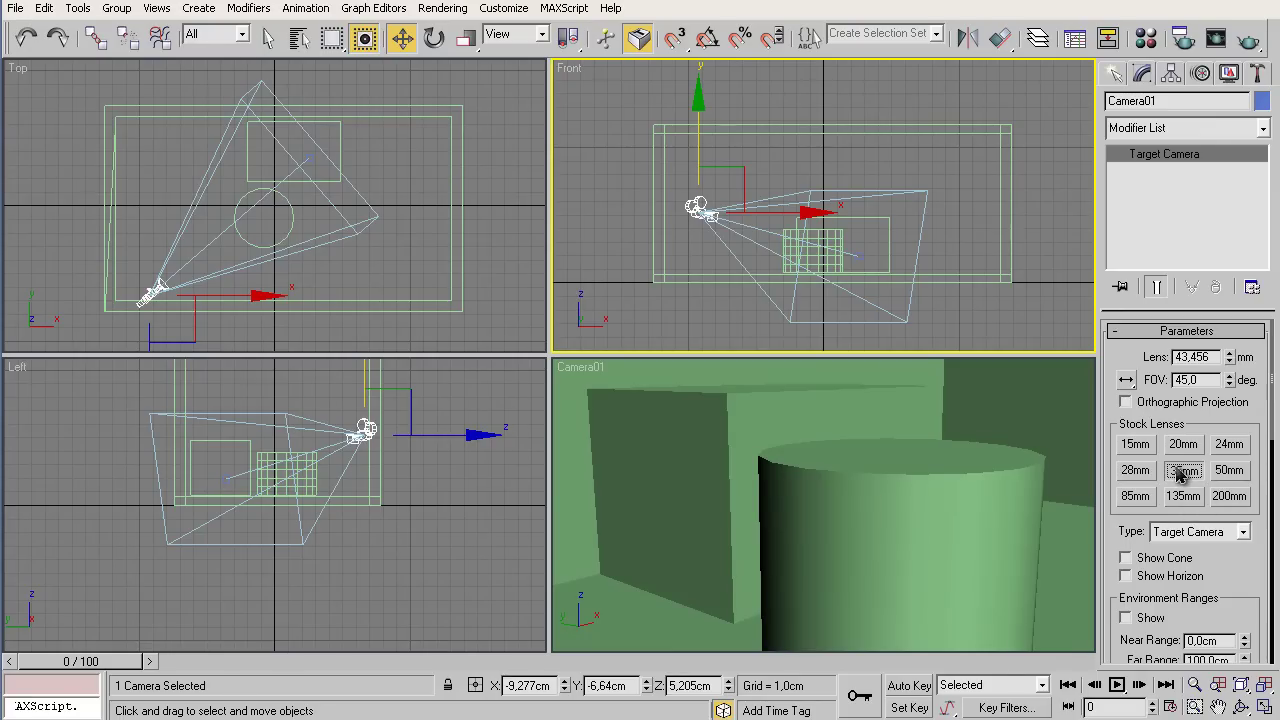
left_click(1139, 473)
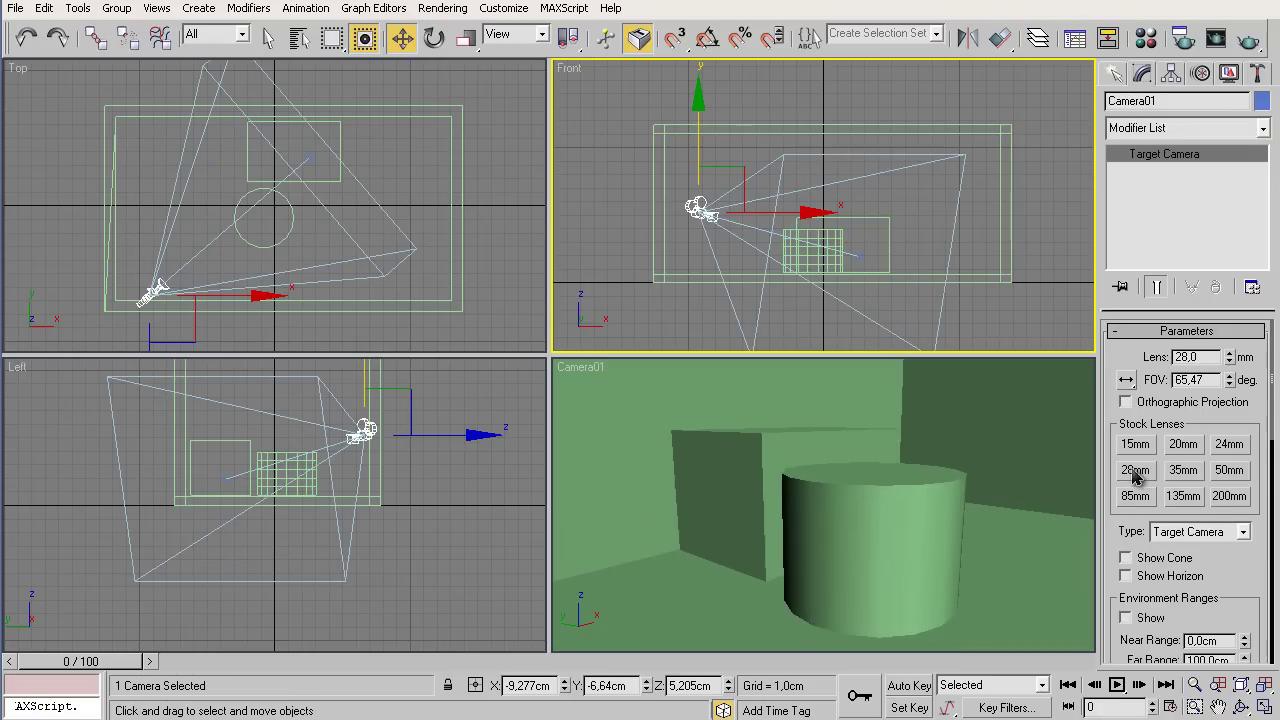
left_click(1233, 450)
left_click(1182, 446)
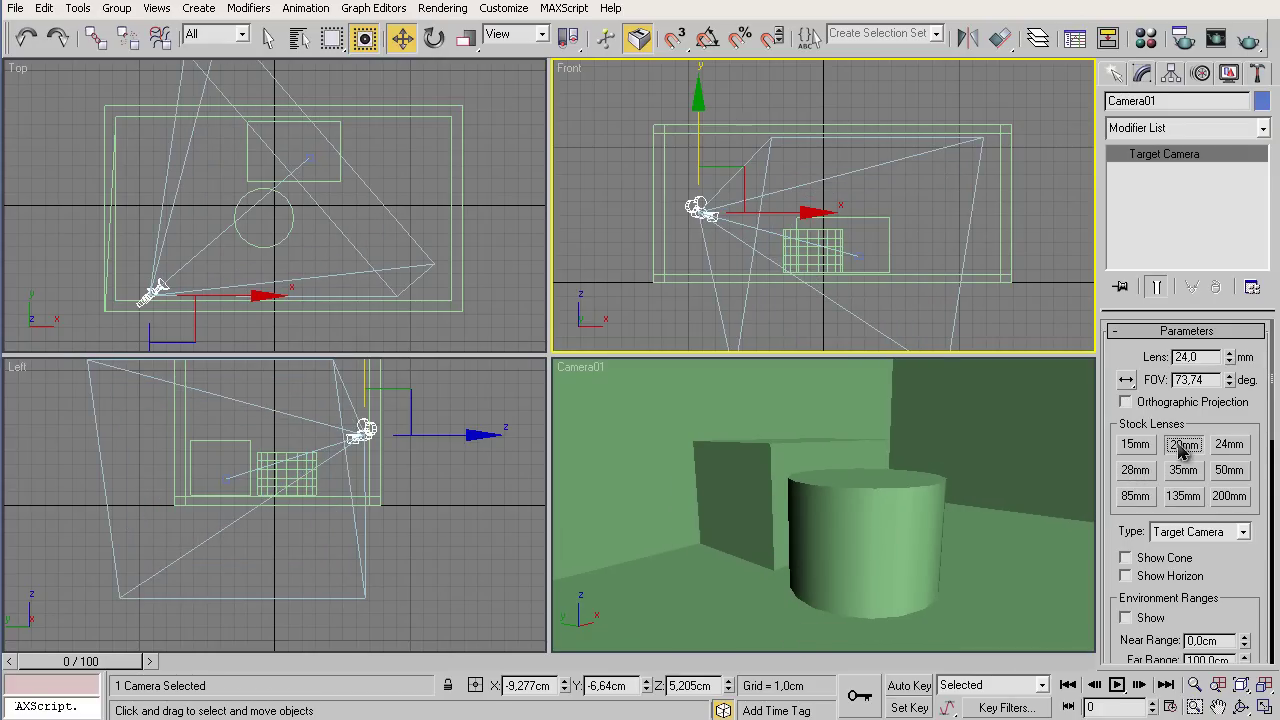
left_click(1136, 445)
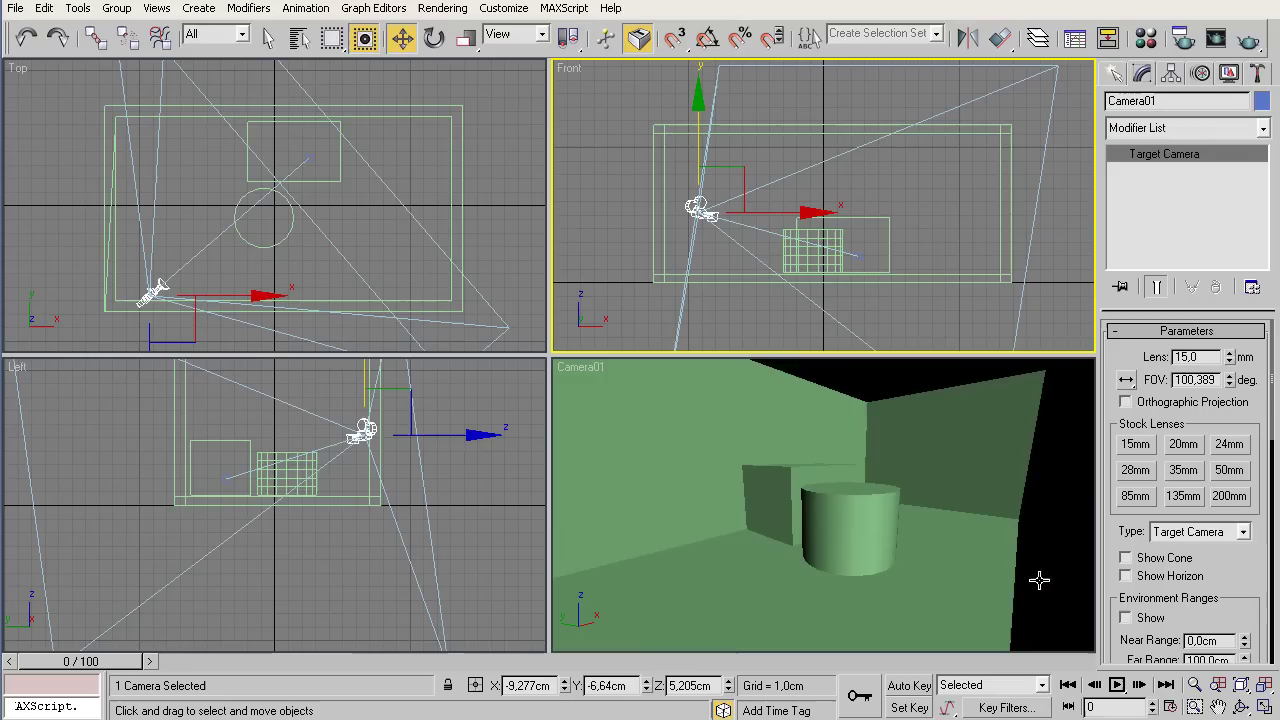
left_click(1183, 446)
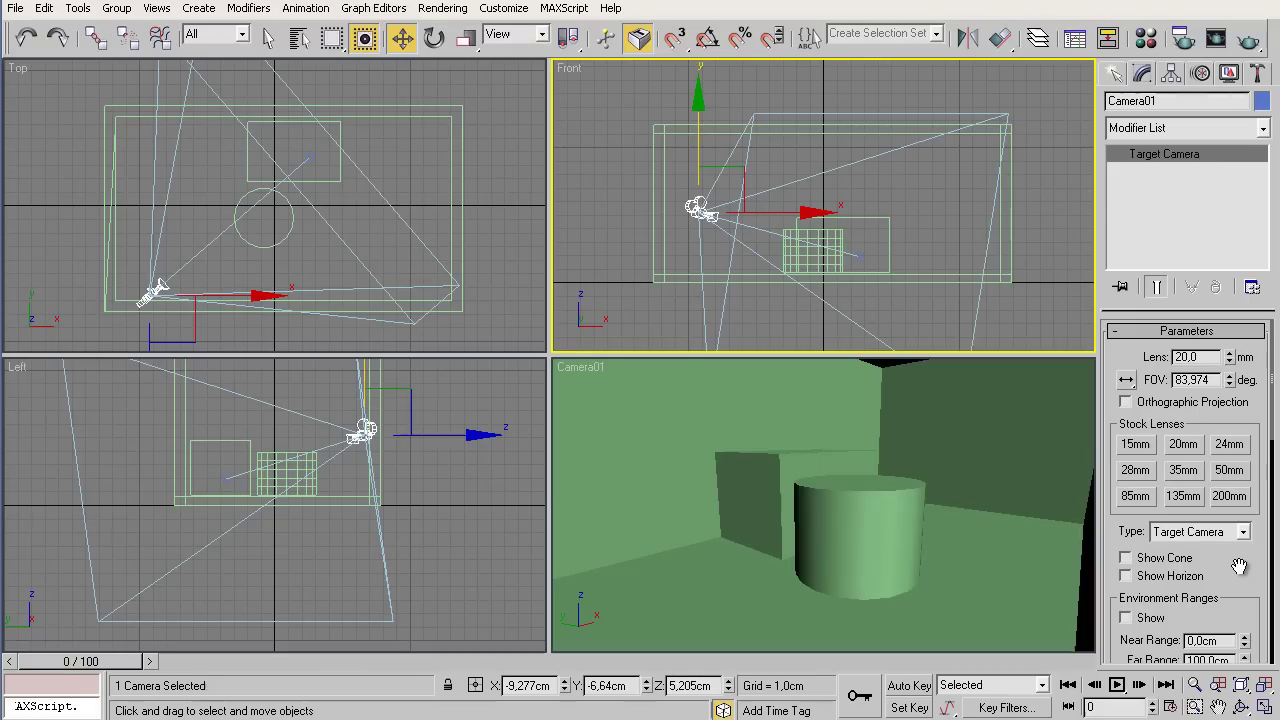
Scroll Camera01's Parameters rollout up to reveal the Clipping Planes group
left_click_drag(1239, 568, 1236, 371)
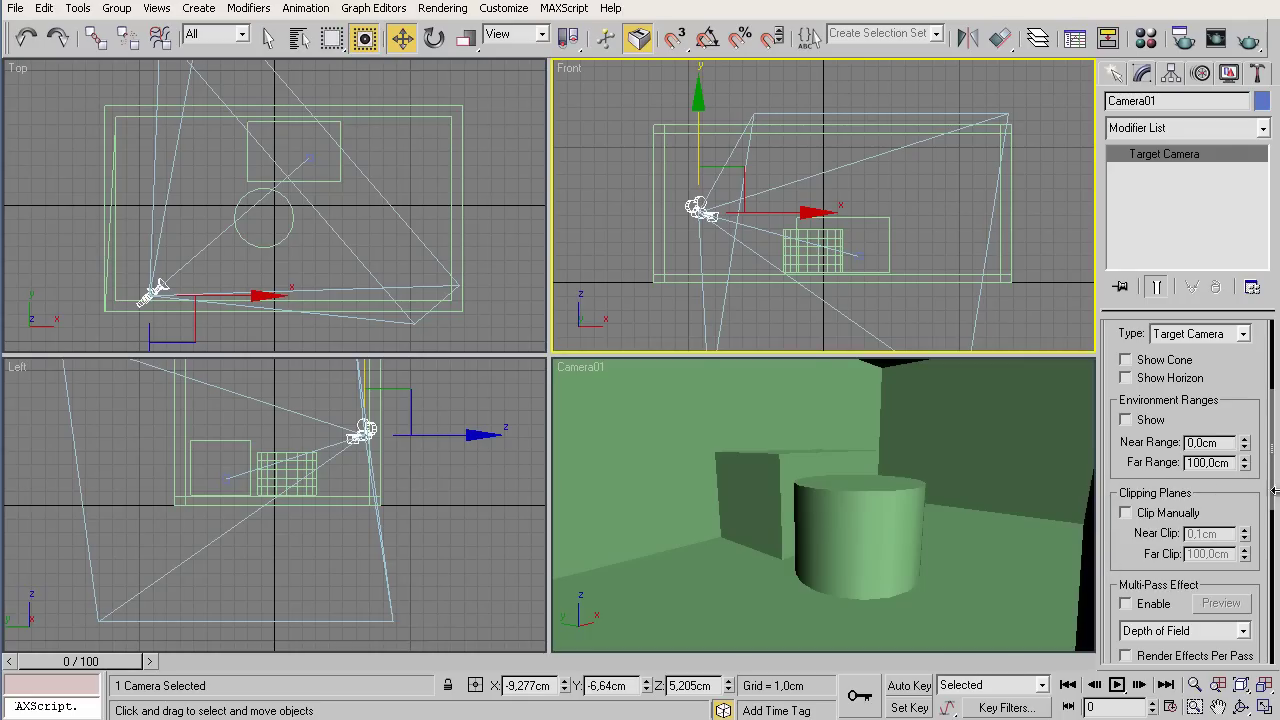
Enable Clip Manually on Camera01 and move the camera down-left past the room corner
left_click(1126, 513)
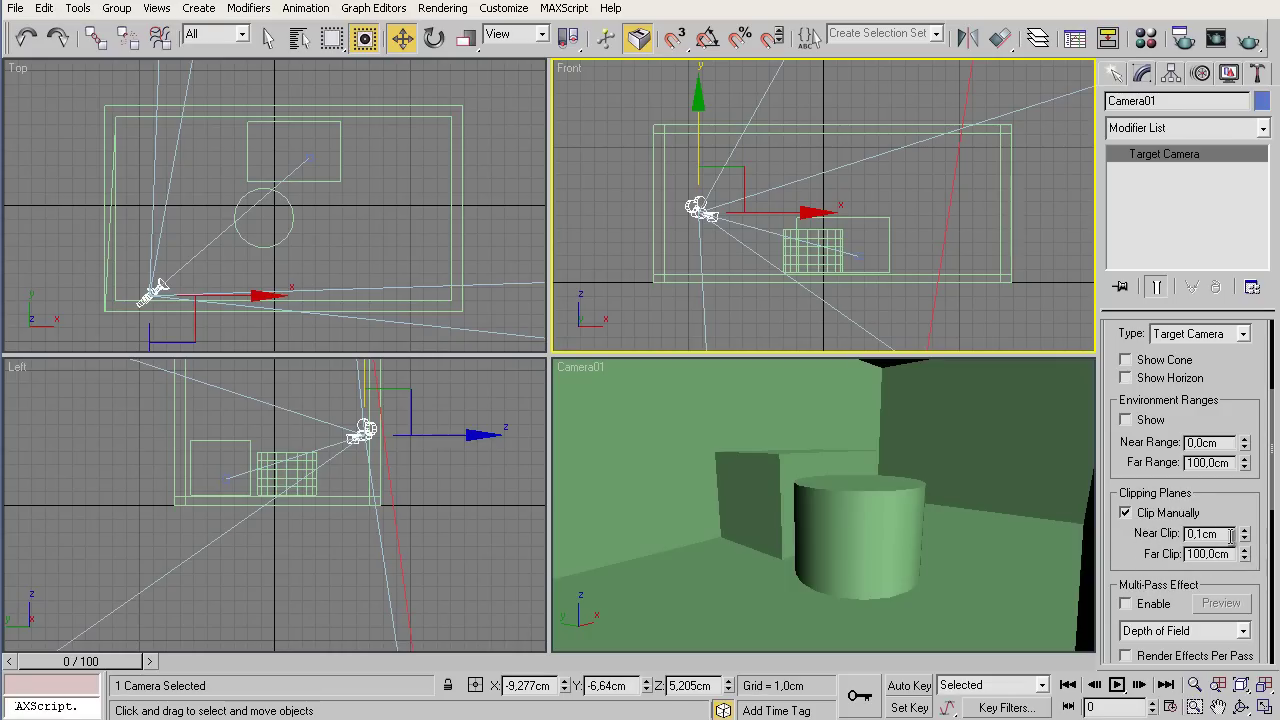
right_click(365, 228)
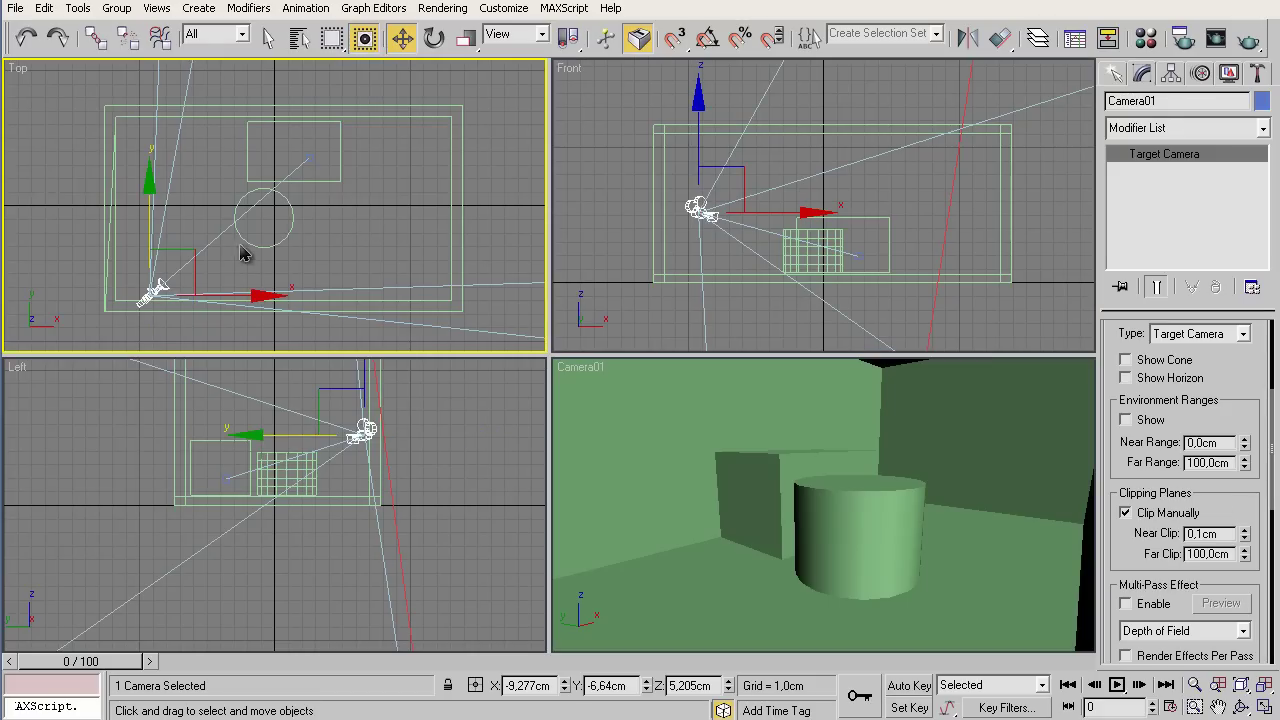
left_click_drag(190, 249, 137, 317)
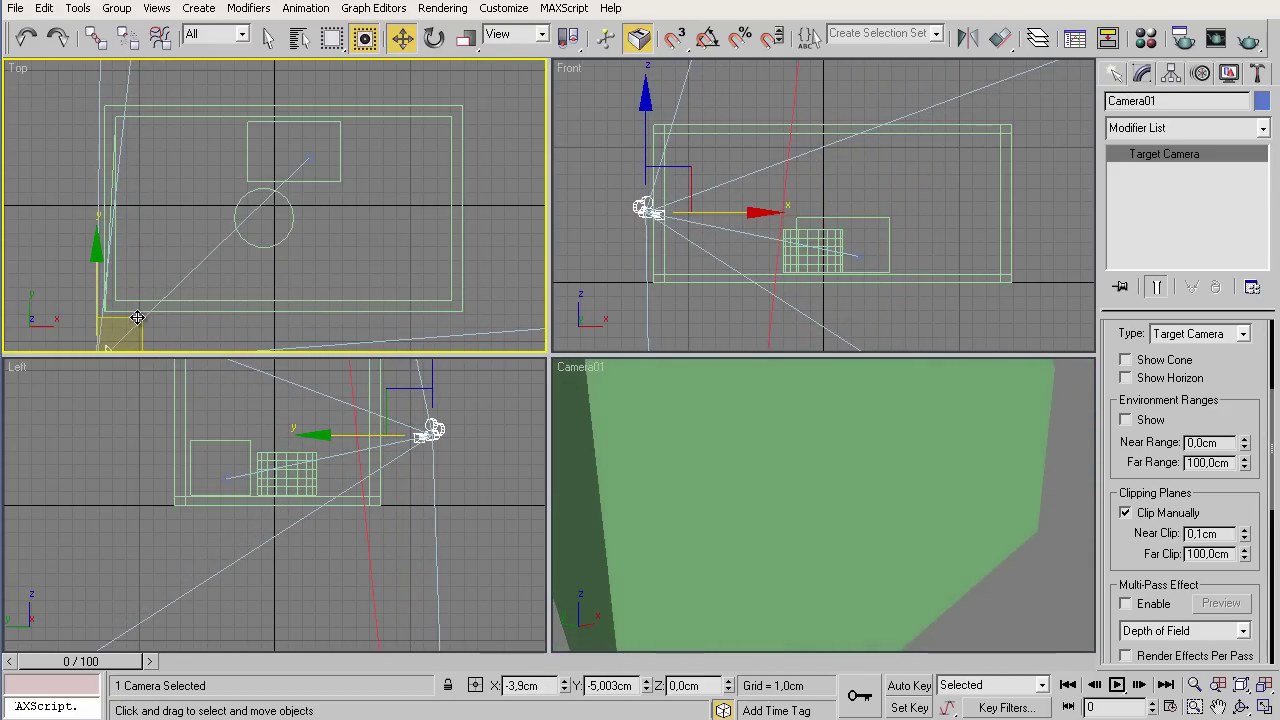
Switch Camera01 to the 50mm stock lens (39.598° field of view)
scroll(1235, 368, "up", 3)
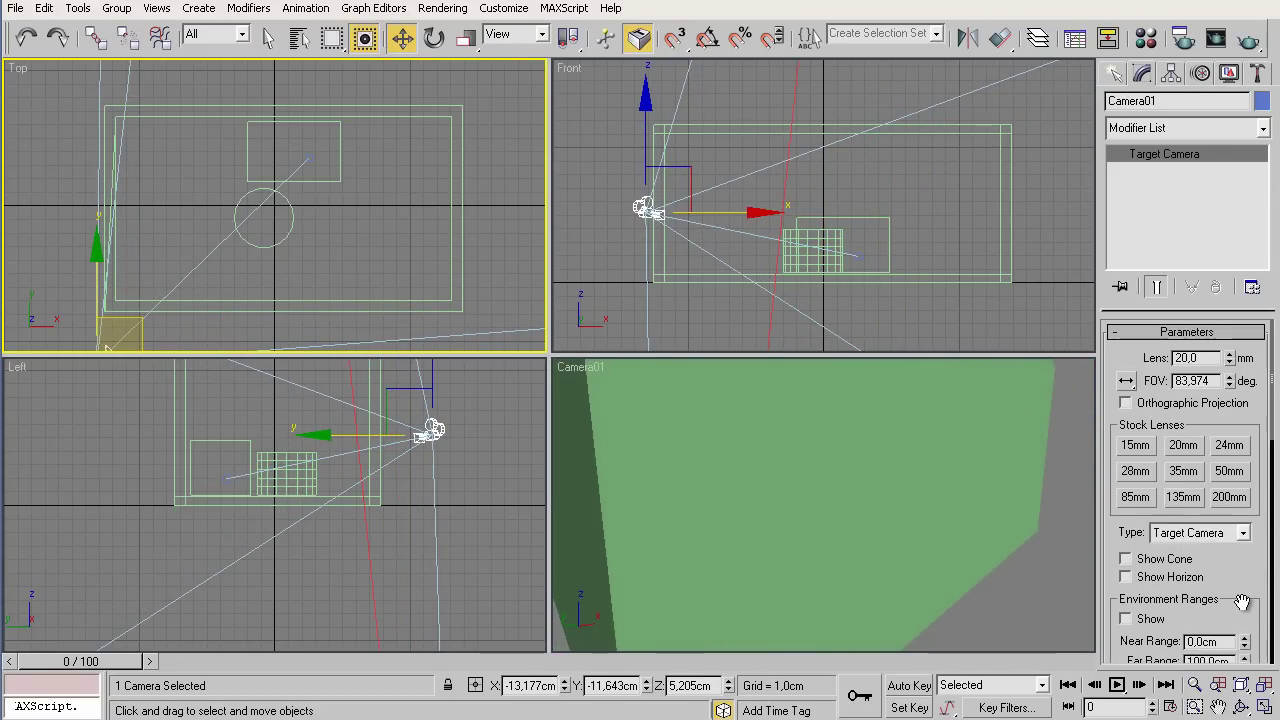
left_click(1236, 474)
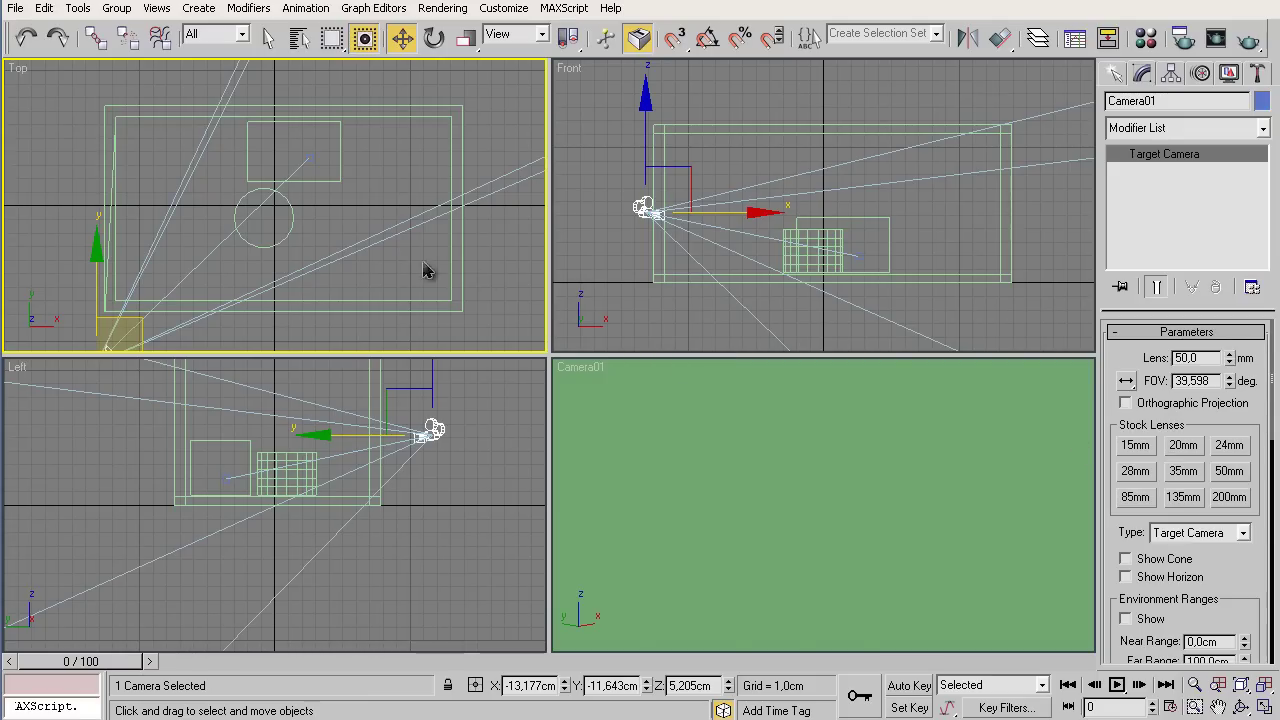
right_click(496, 299)
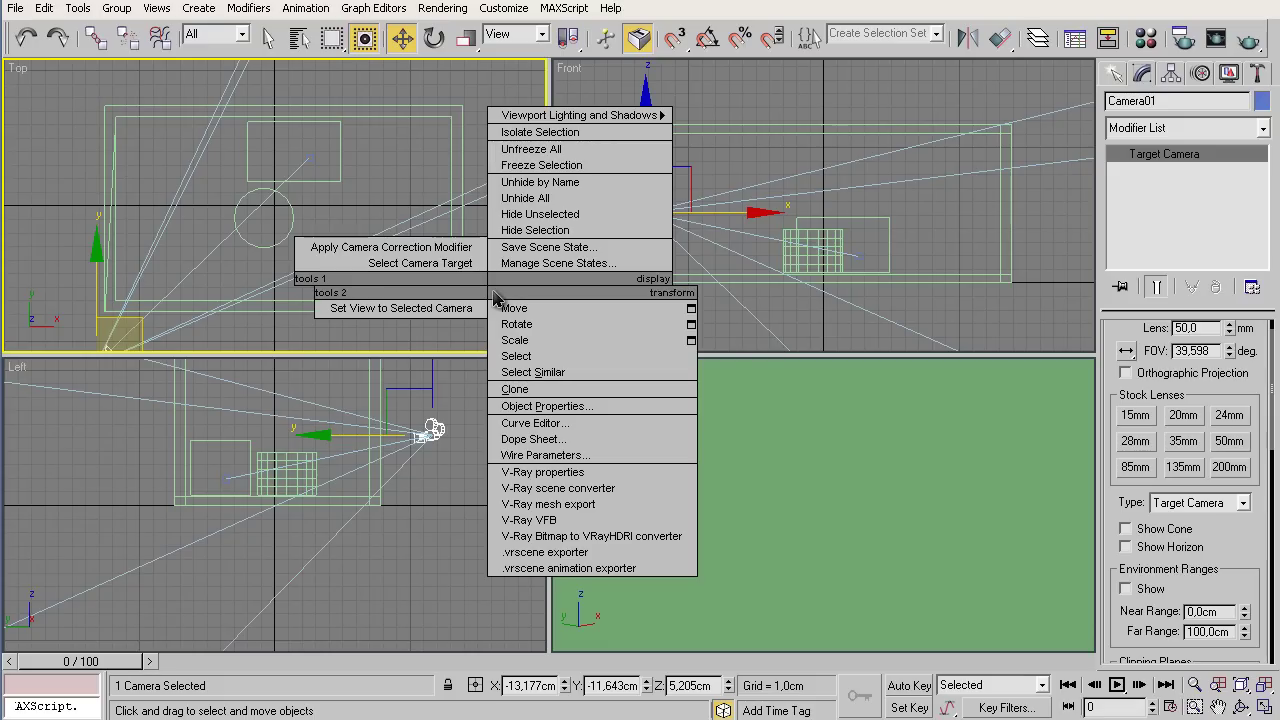
key("Escape")
Recentre the Top view and move the camera further down-left, outside the room's corner
scroll(496, 299, "down", 2)
middle_click_drag(496, 299, 424, 260)
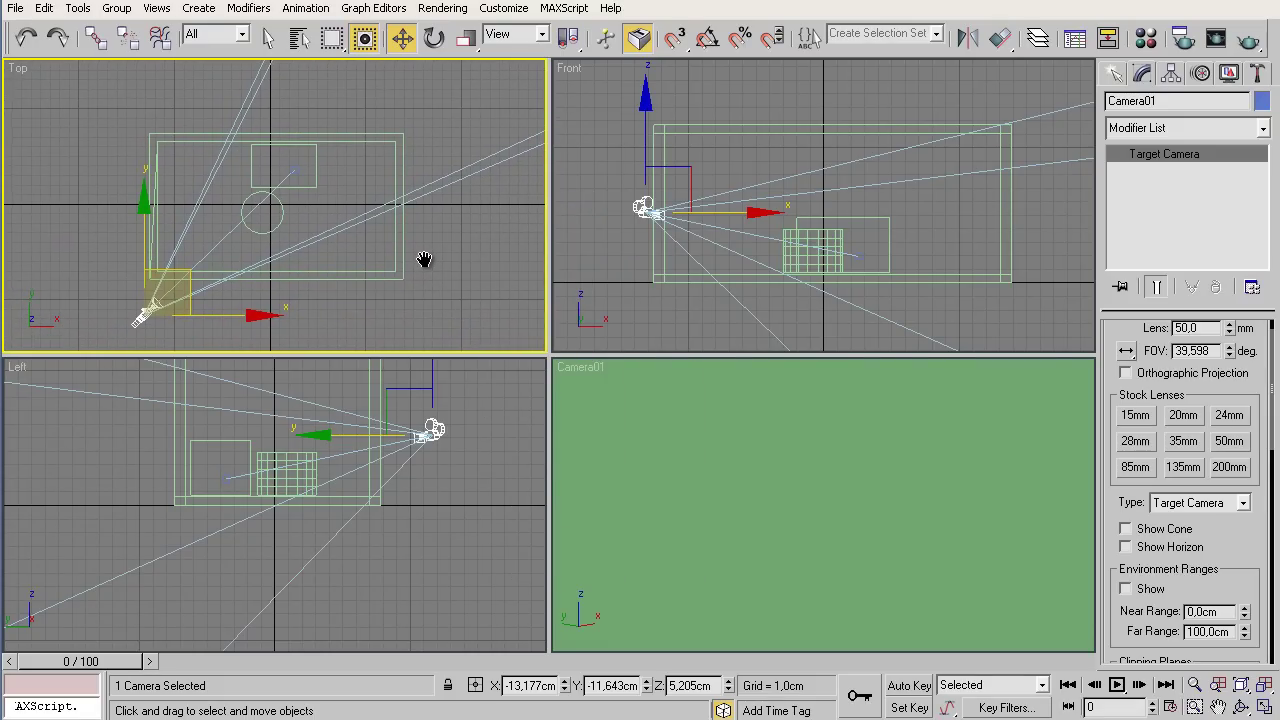
left_click_drag(181, 274, 168, 296)
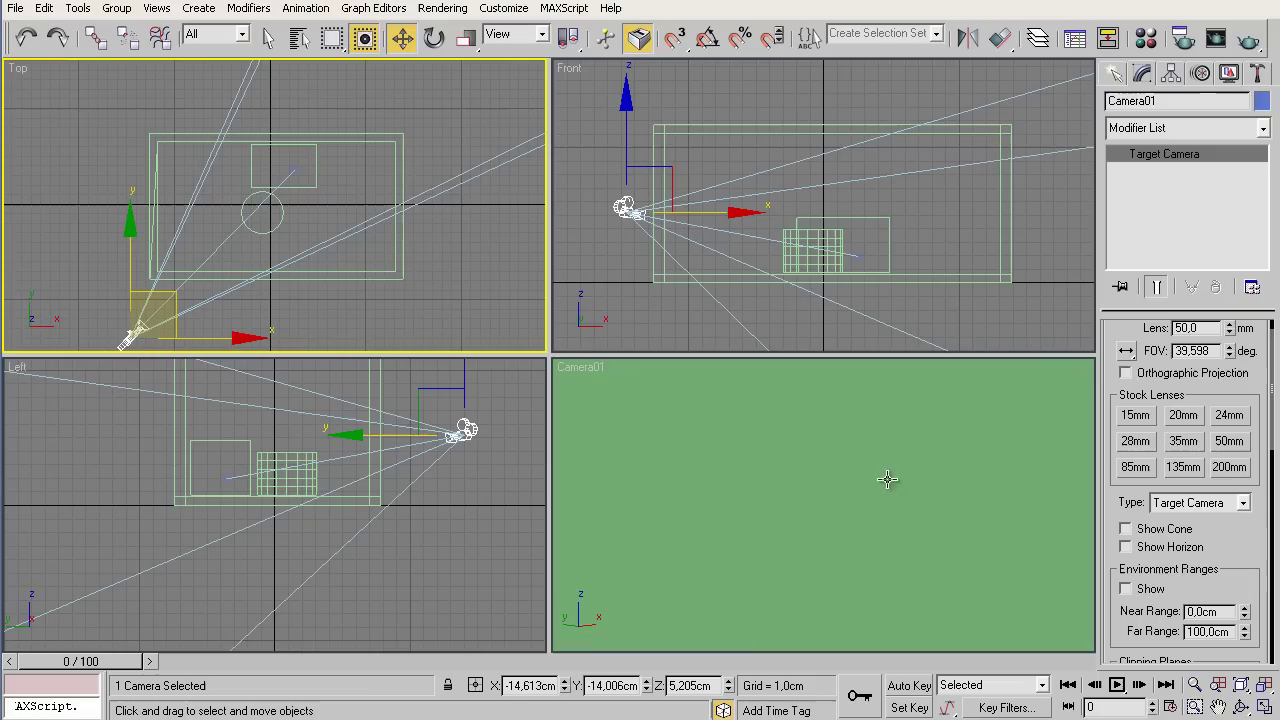
left_click_drag(1228, 556, 1233, 383)
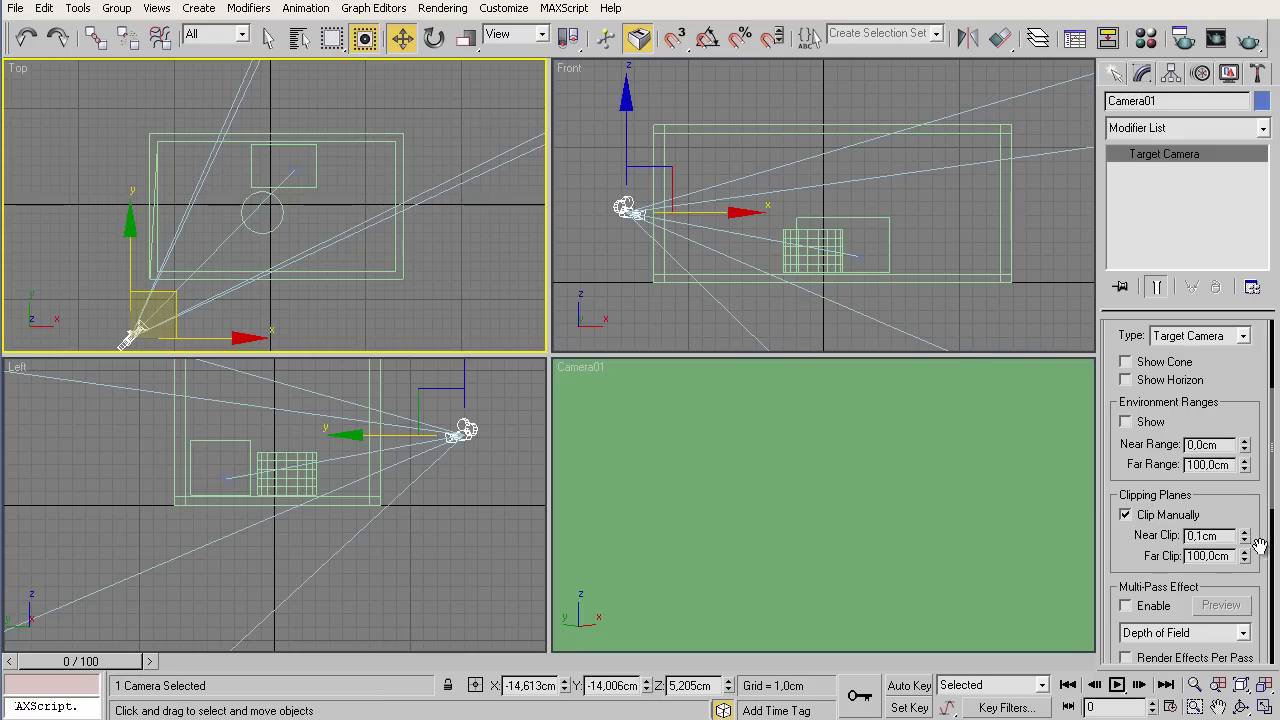
Lower the far clip to 38 cm and raise the near clip to about 15.353 cm, past the wall
left_click_drag(1246, 577, 1246, 620)
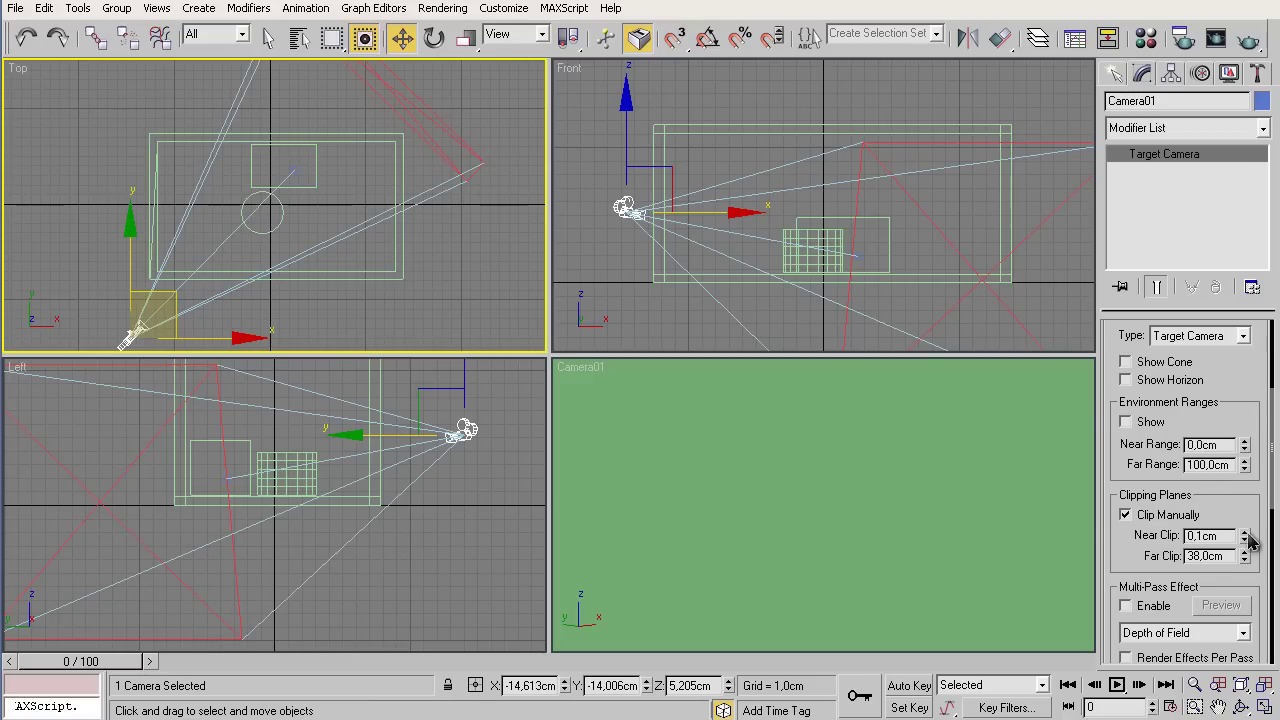
left_click_drag(1246, 539, 1246, 500)
left_click_drag(1247, 540, 1240, 290)
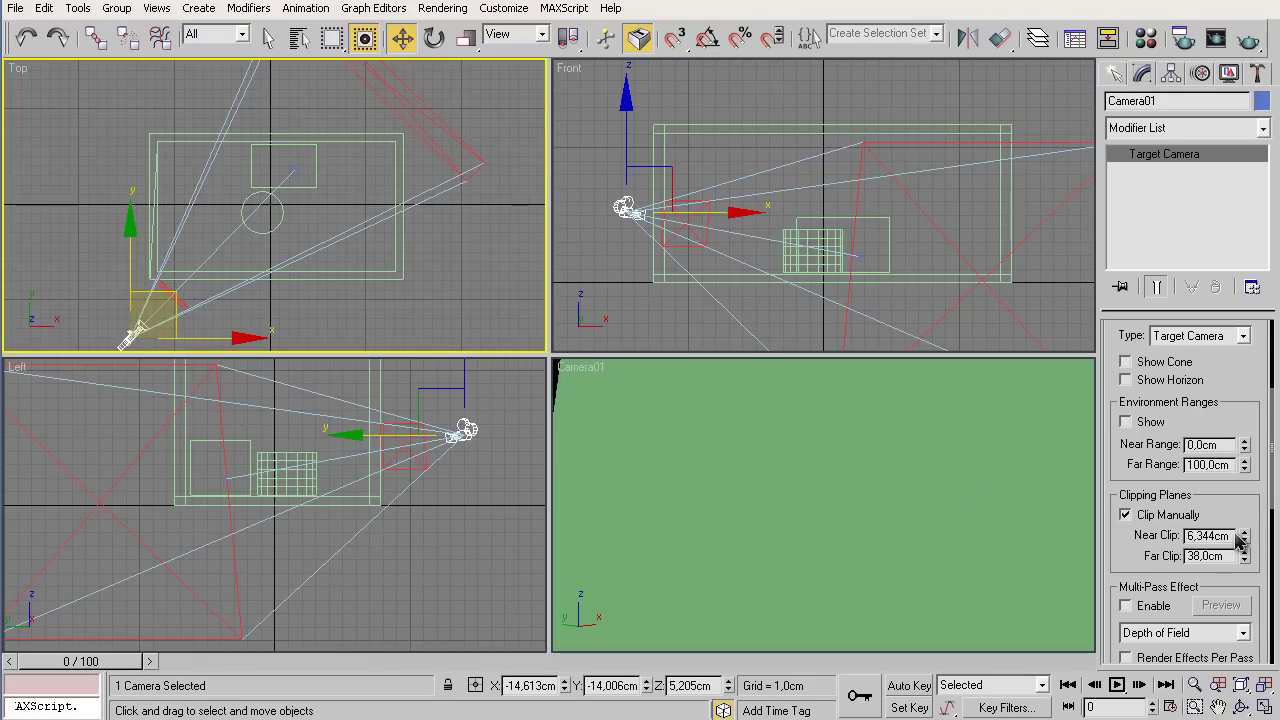
left_click_drag(1247, 541, 1247, 391)
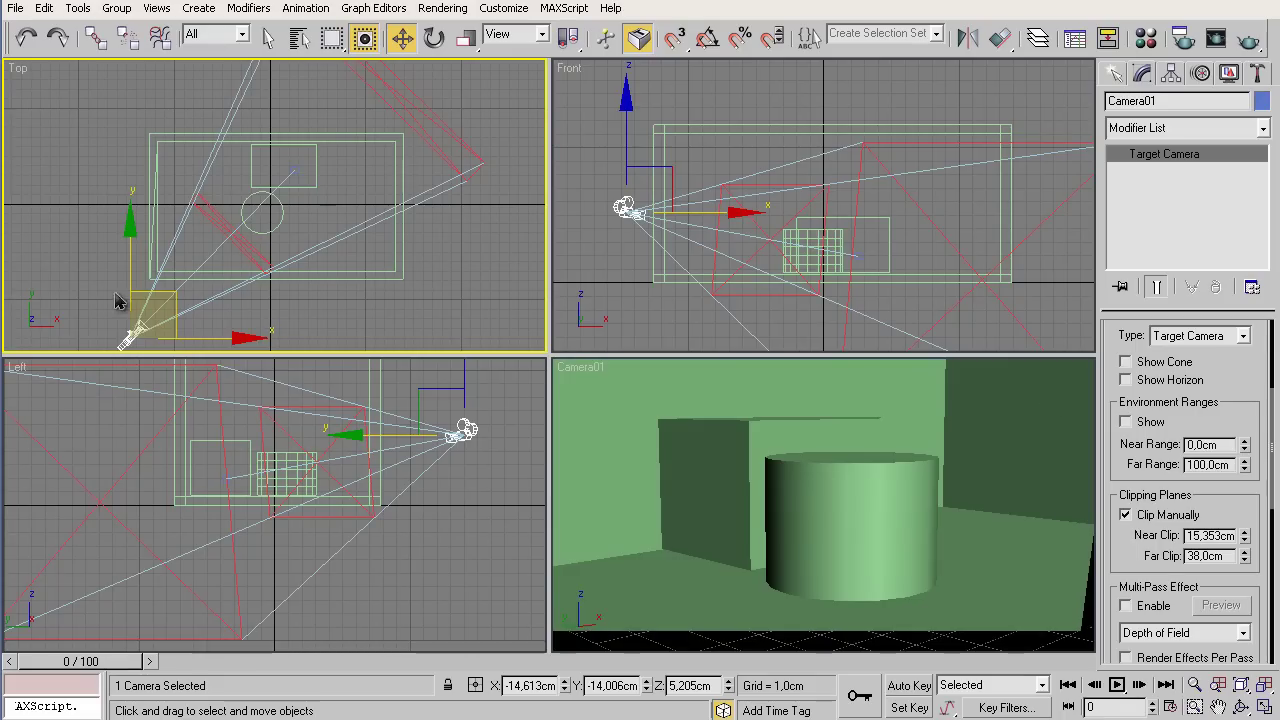
Truck Camera01 sideways so the cylinder sits right of centre in front of the box
left_click(1219, 706)
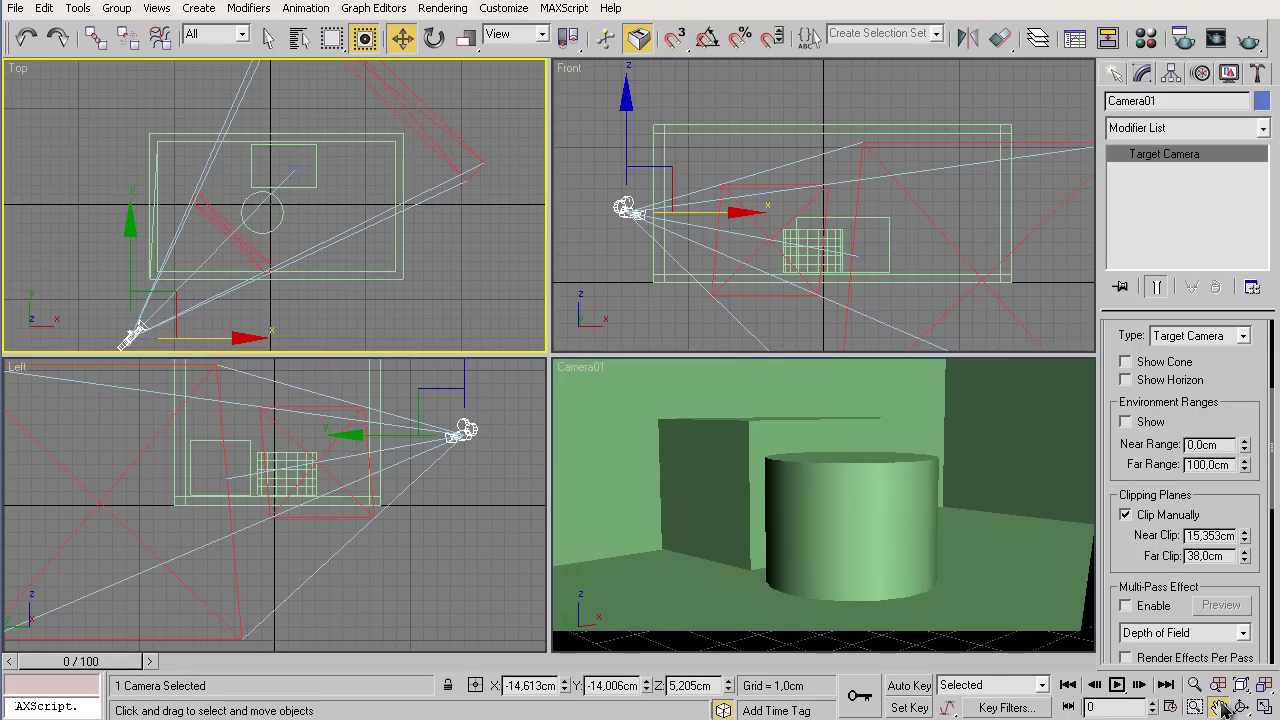
mouse_move(810, 534)
left_mouse_down()
mouse_move(820, 561)
mouse_move(846, 486)
mouse_move(844, 559)
left_mouse_up()
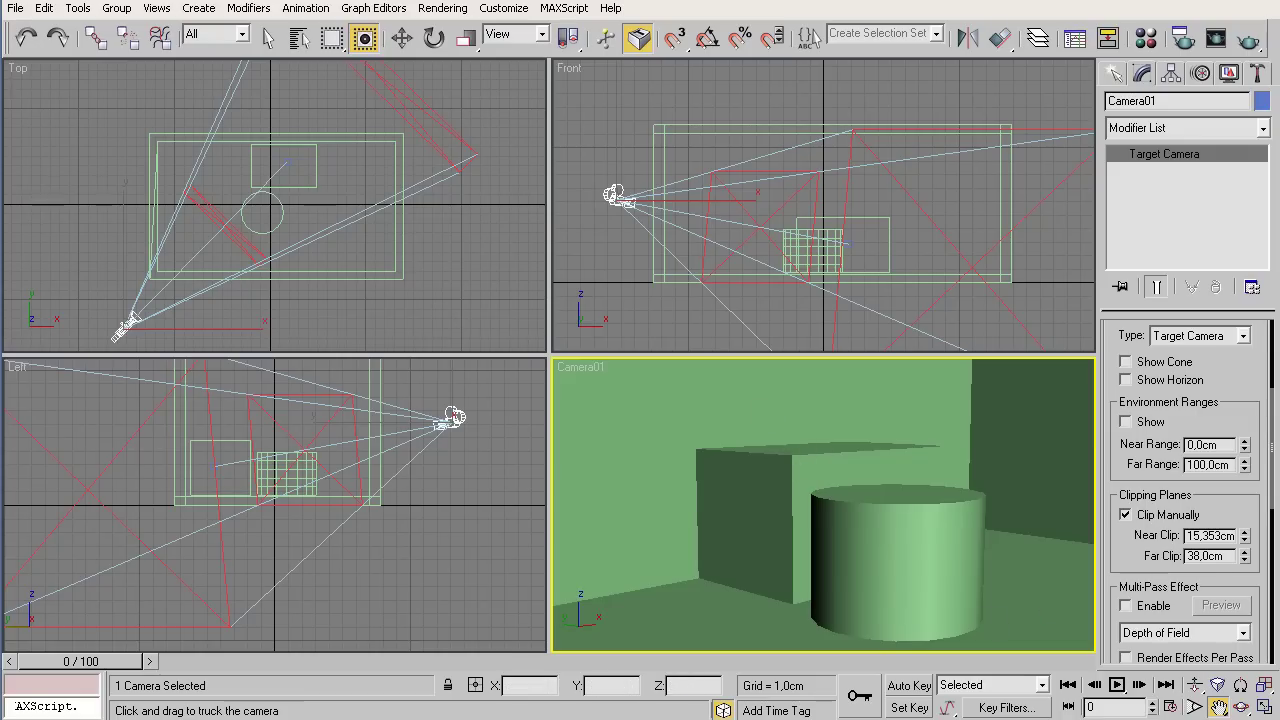
mouse_move(780, 466)
left_mouse_down()
mouse_move(769, 491)
mouse_move(774, 455)
left_mouse_up()
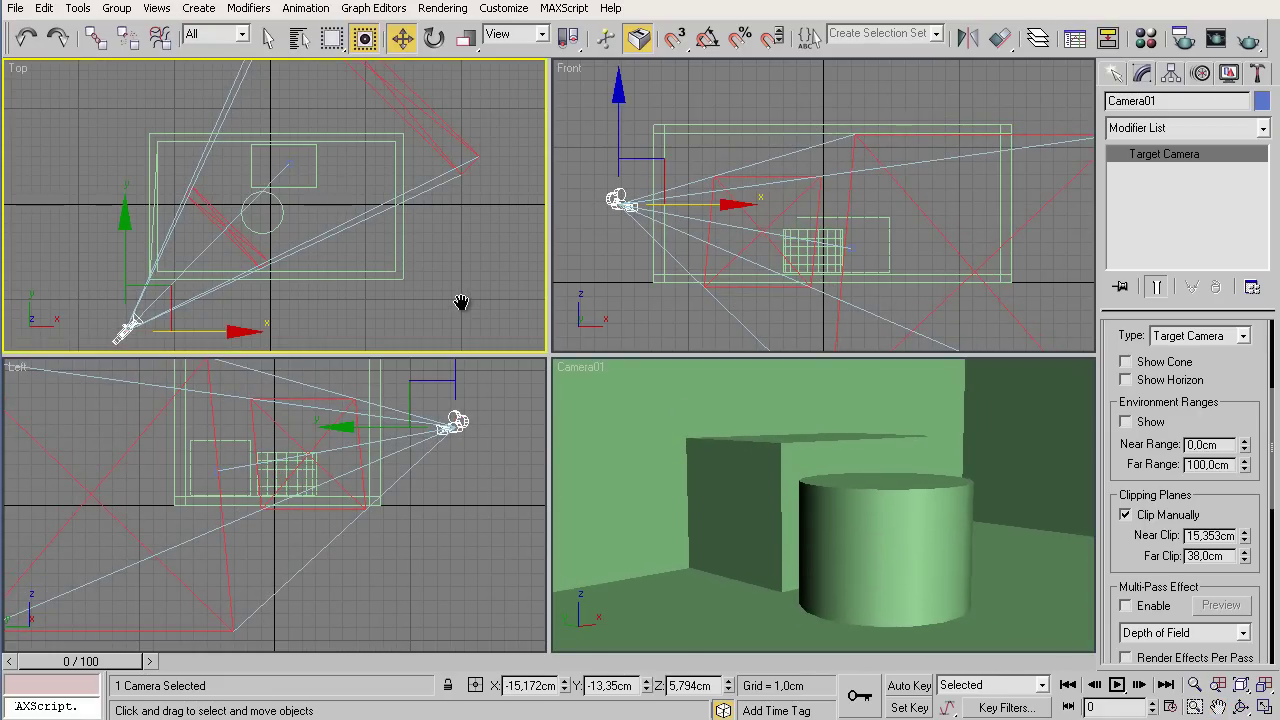
key("alt+w")
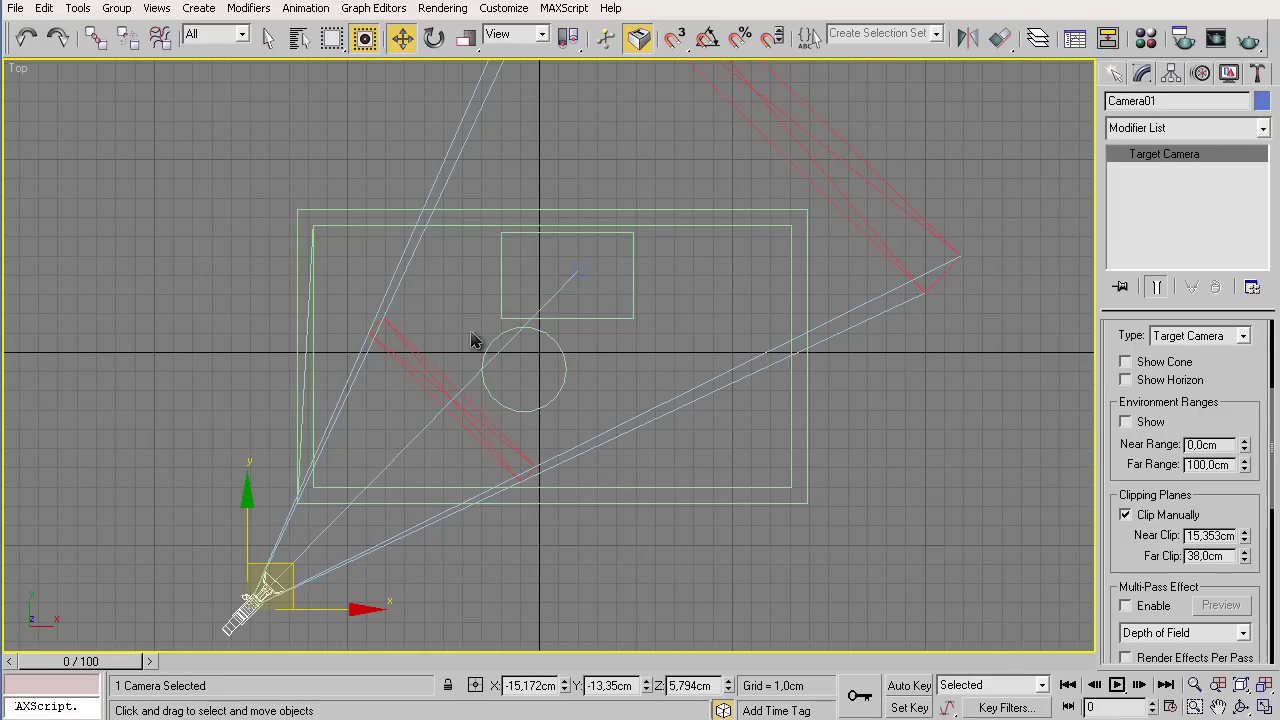
left_click_drag(891, 437, 869, 440)
scroll(880, 448, "down", 2)
middle_click_drag(869, 440, 863, 447)
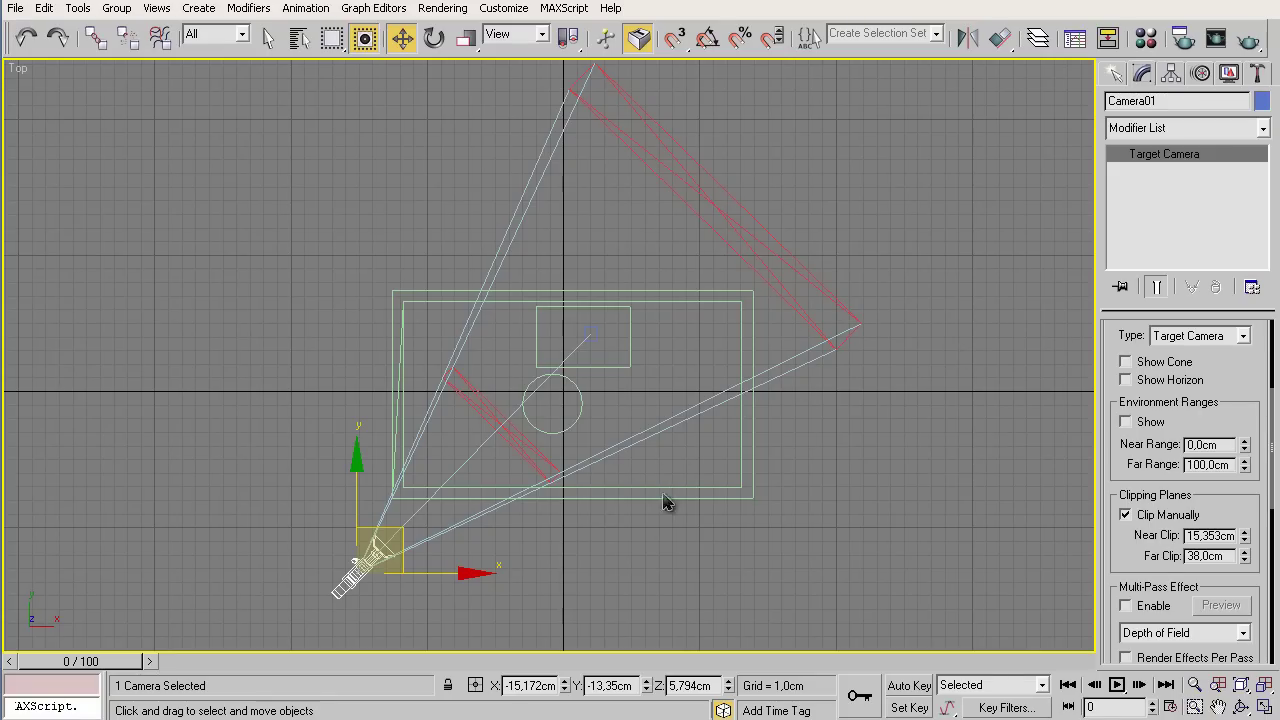
In the four-view layout, adjust Camera01's clipping to near 15.506 cm and far 40.253 cm
key("alt+w")
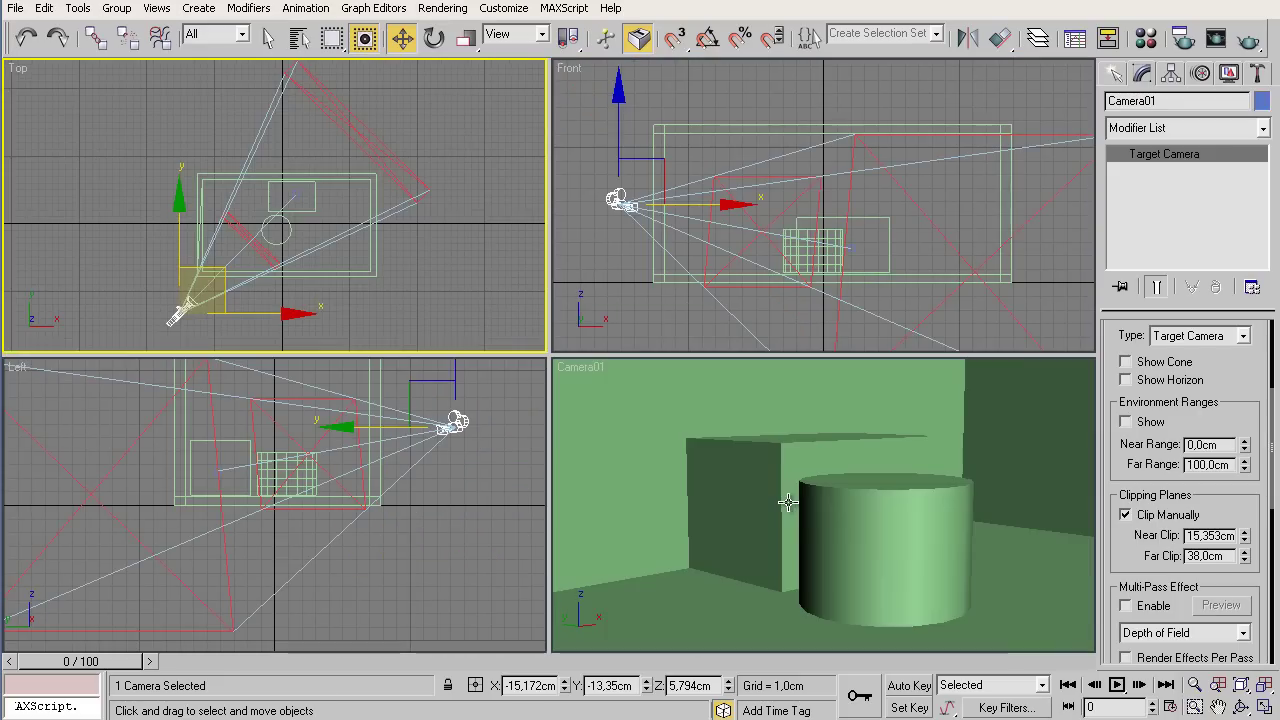
right_click(652, 488)
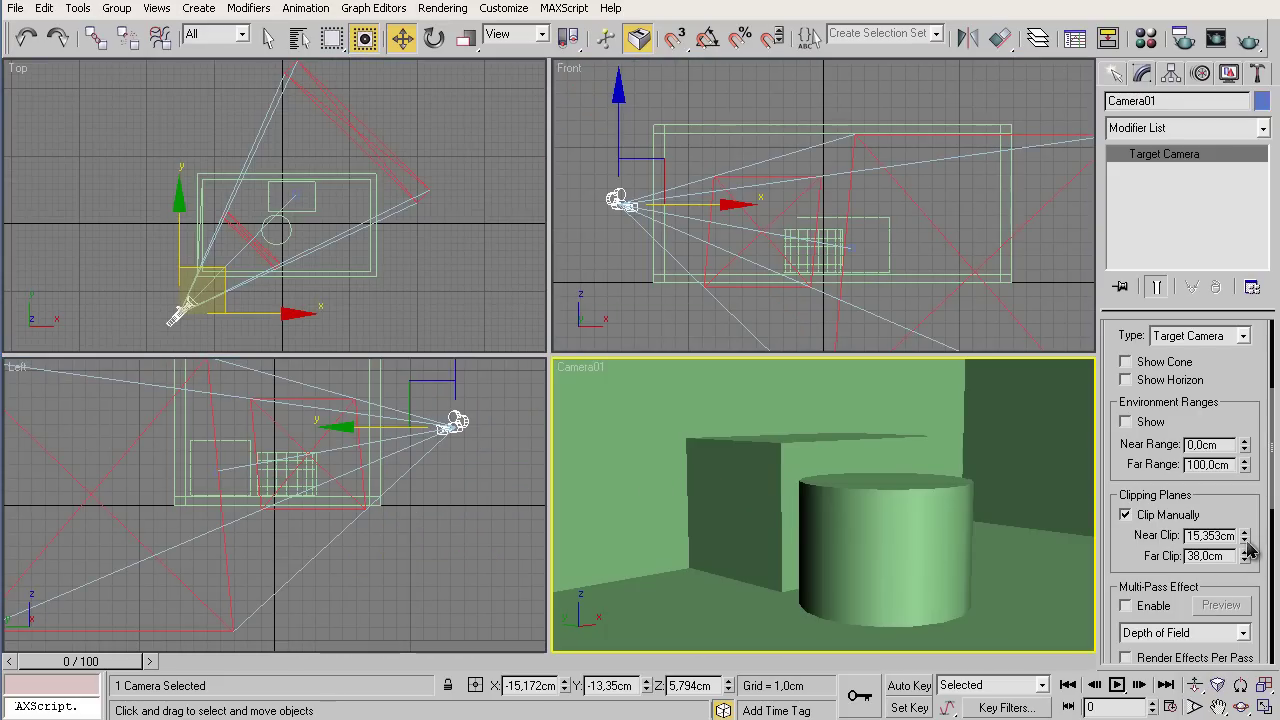
mouse_move(1246, 542)
left_mouse_down()
mouse_move(1246, 599)
mouse_move(1246, 540)
left_mouse_up()
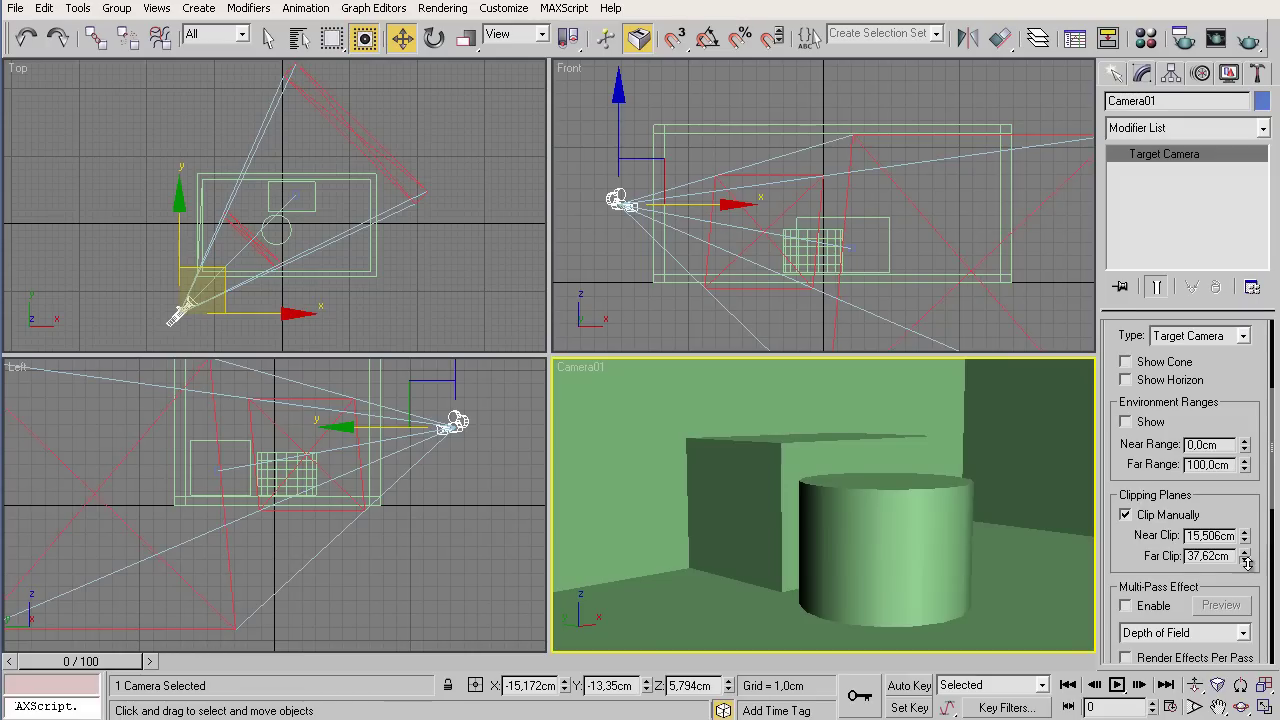
mouse_move(1248, 567)
left_mouse_down()
mouse_move(1247, 579)
mouse_move(1247, 562)
left_mouse_up()
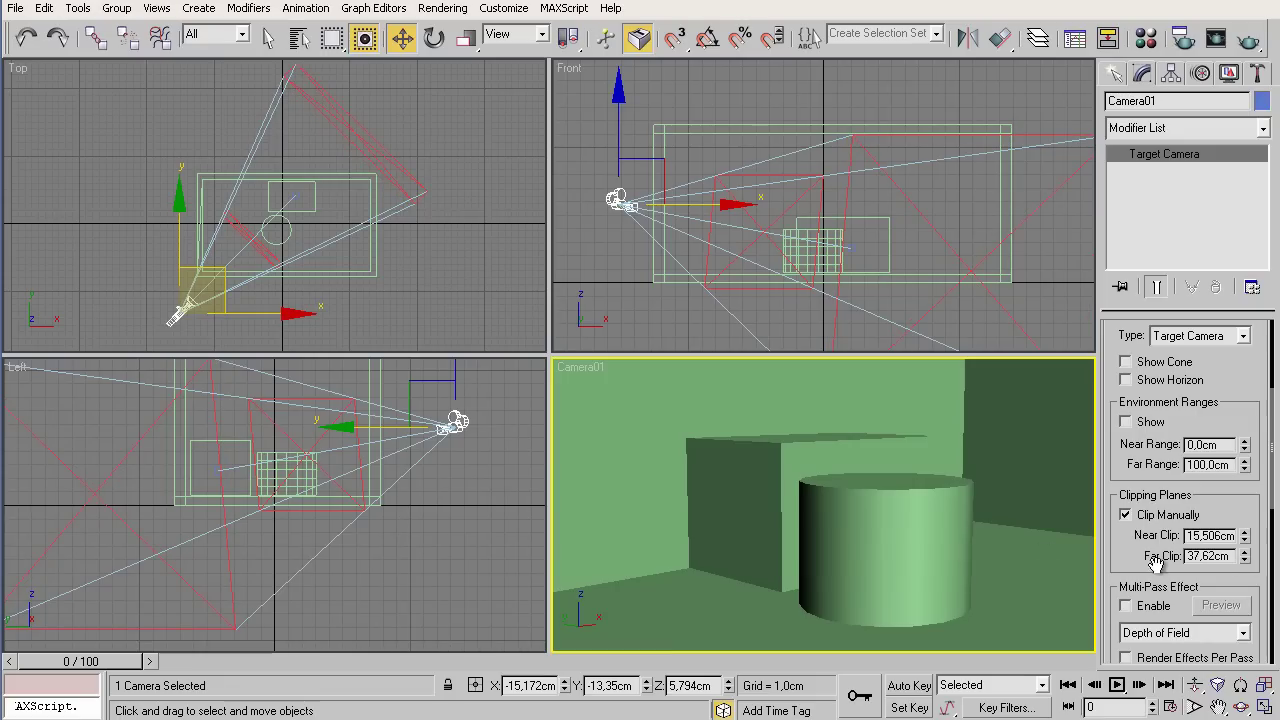
left_click_drag(1248, 558, 1248, 550)
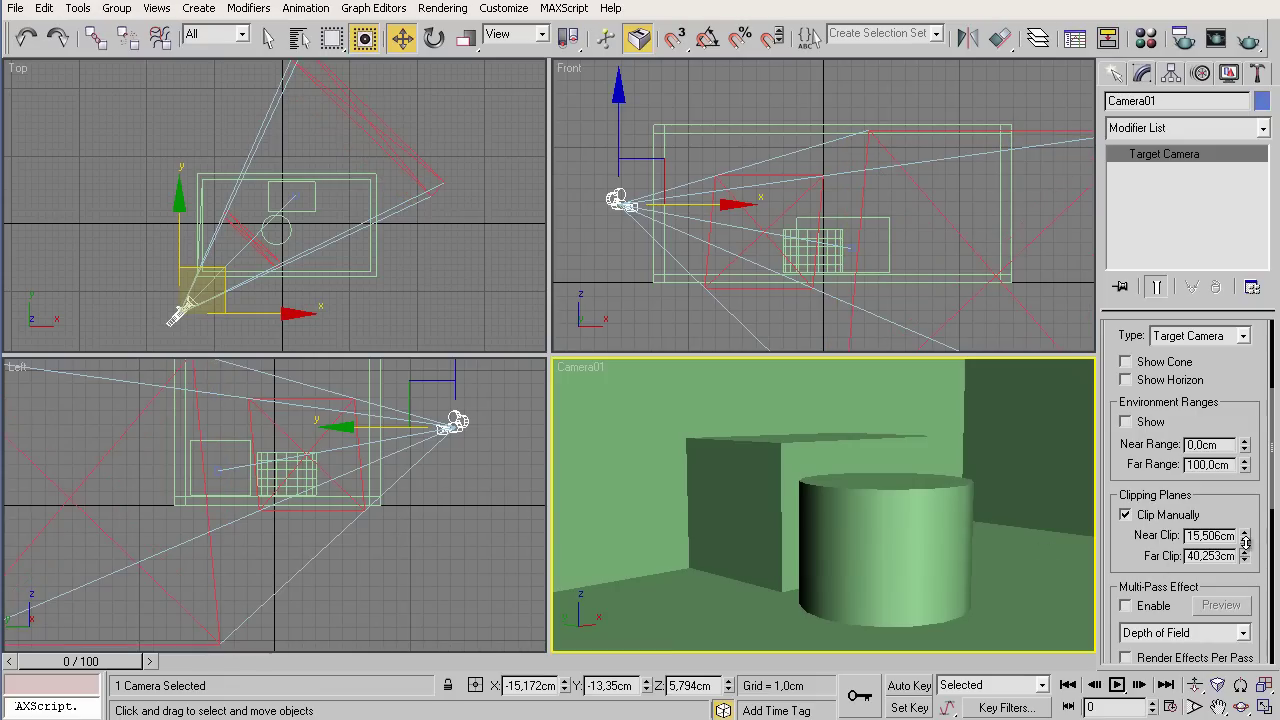